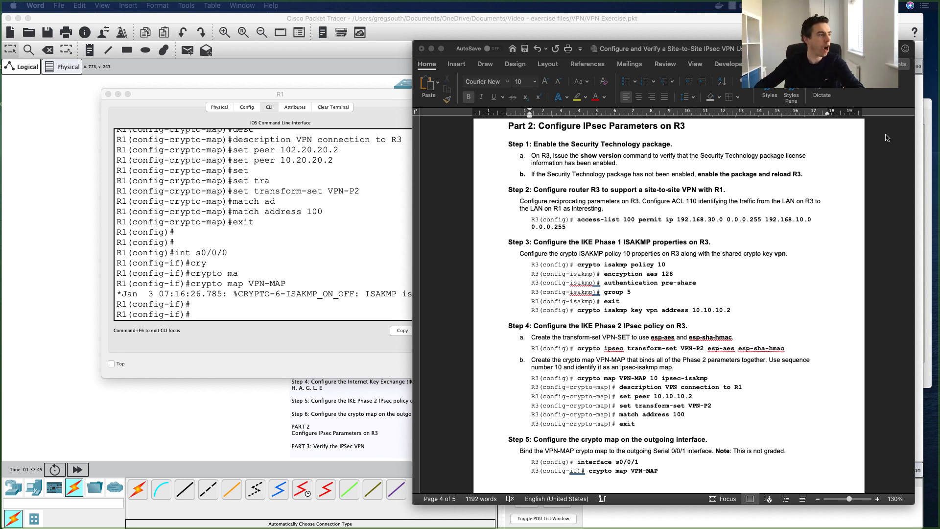
Step: Close R1's command-line window to reveal the three-site topology
click(108, 94)
click(221, 164)
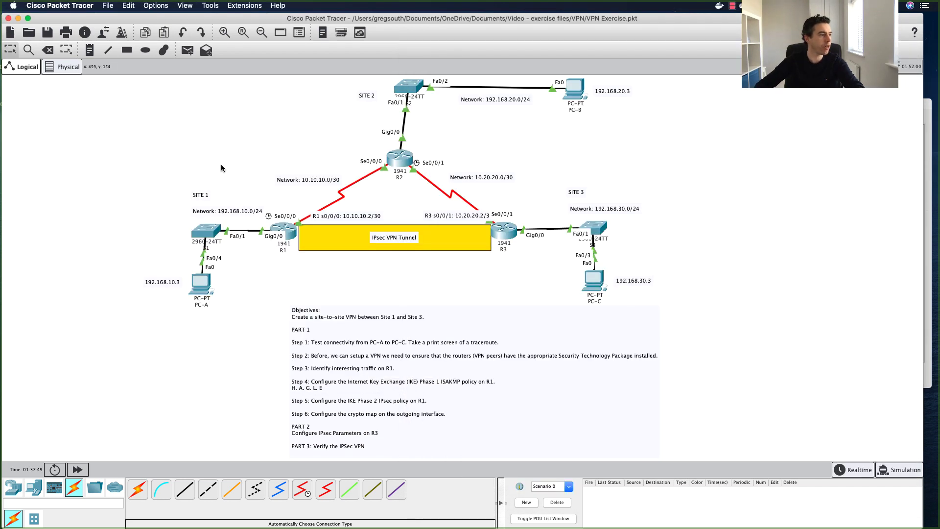
click(504, 234)
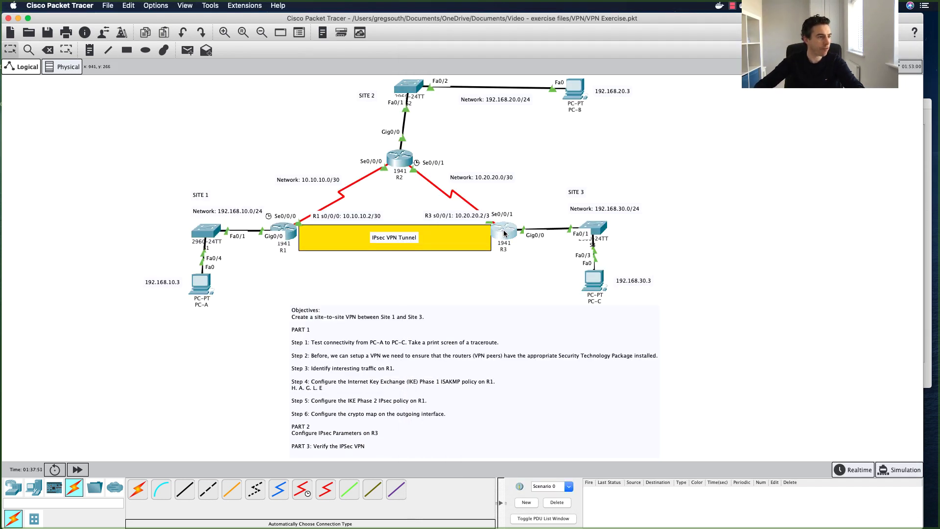
drag(522, 121, 202, 94)
drag(287, 206, 431, 209)
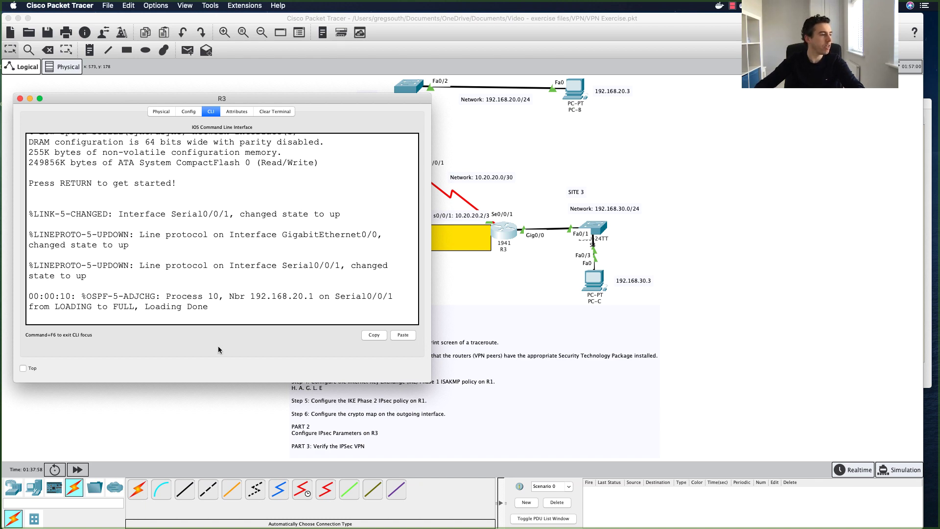
click(233, 417)
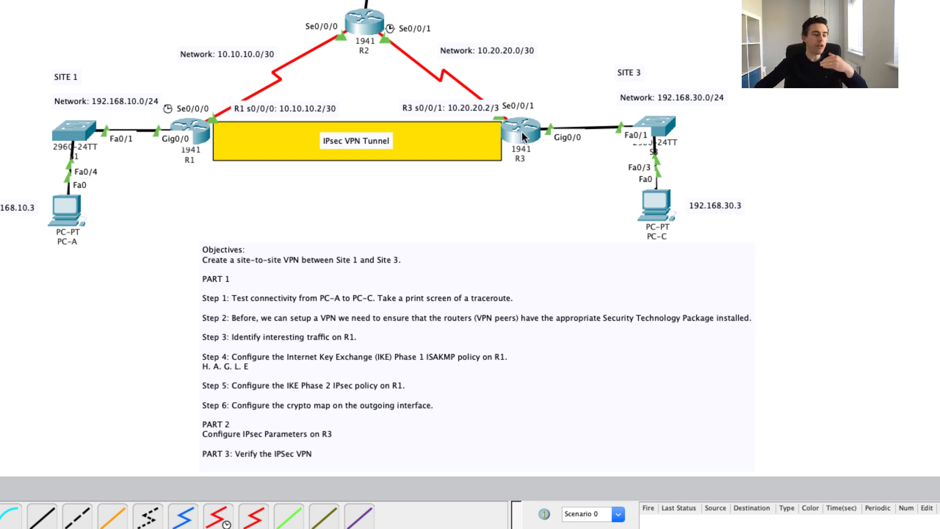
Step: Open R3's CLI beside the Part 2 R3 IPsec instructions and get a fresh prompt
mouse_move(523, 135)
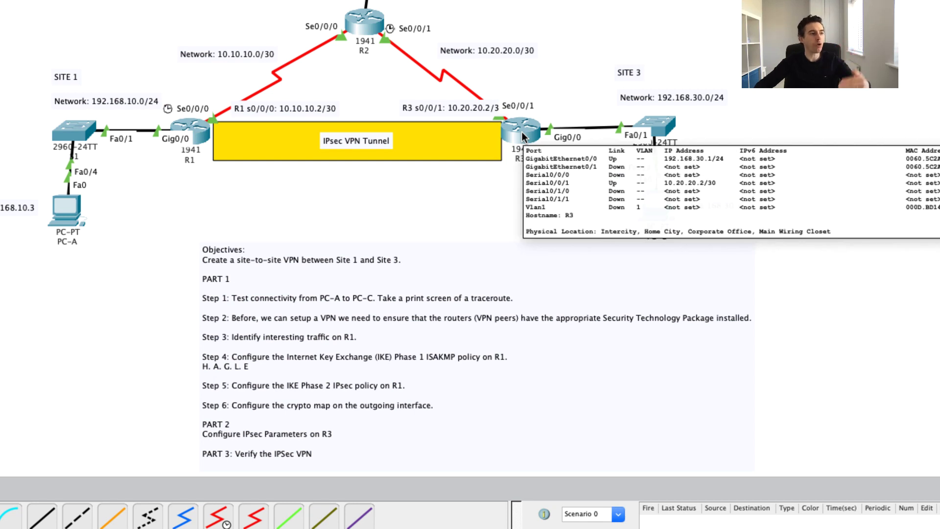
click(522, 134)
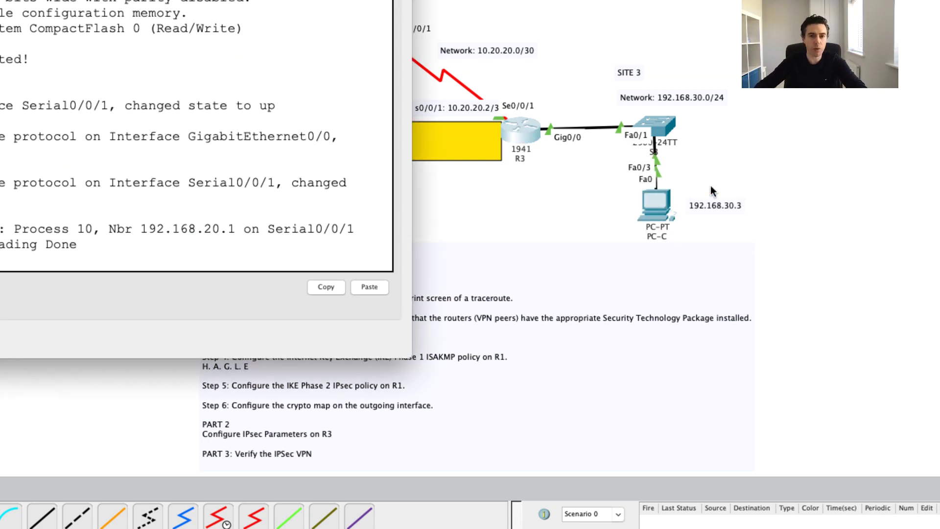
key(super+Tab)
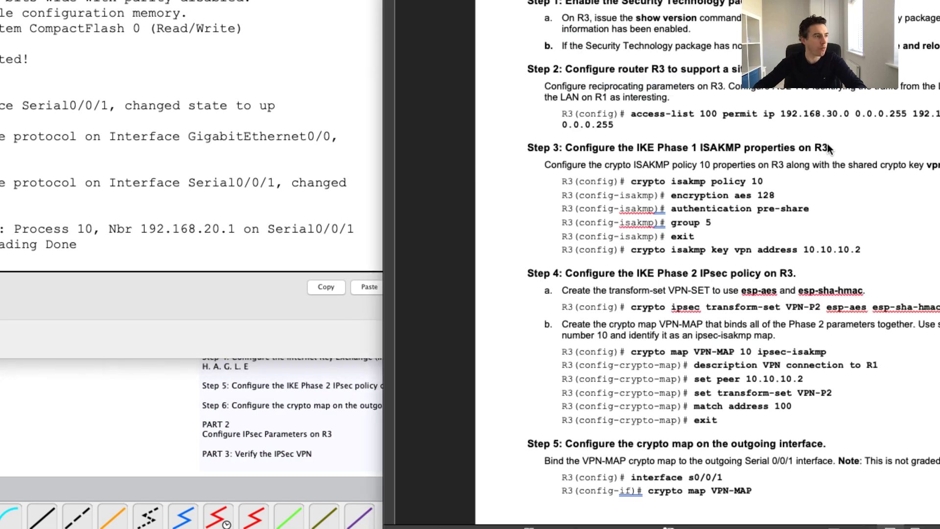
click(280, 139)
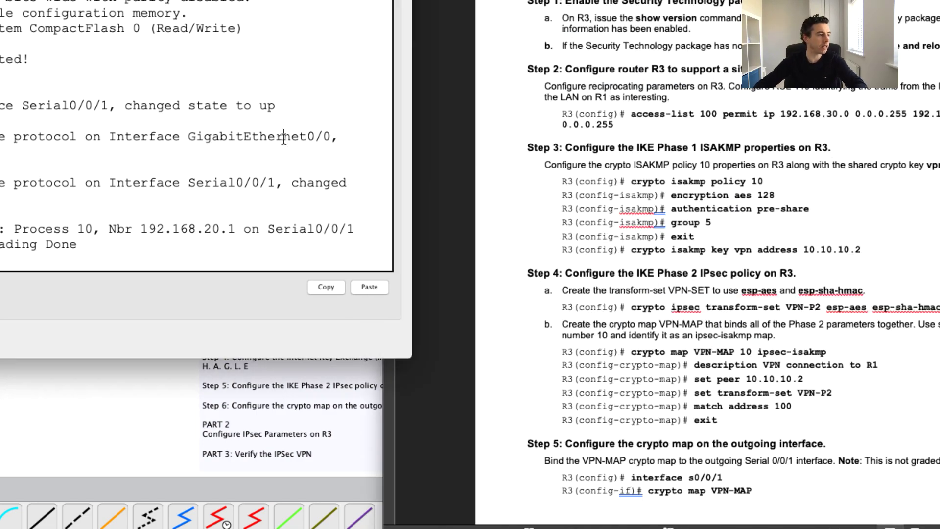
scroll(282, 140, down, 3)
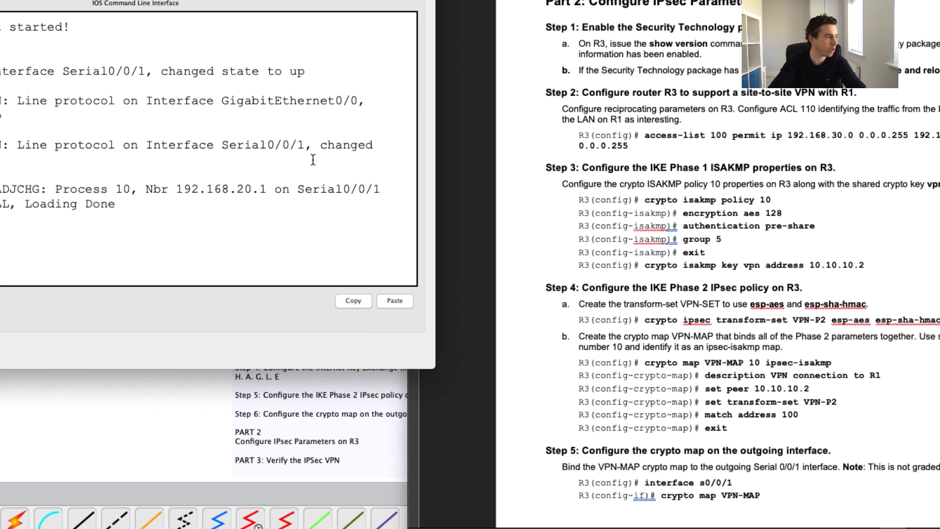
key(Return)
key(Return)
Step: Put R3 in privileged mode and run show version
text(en)
key(Return)
text(conf t)
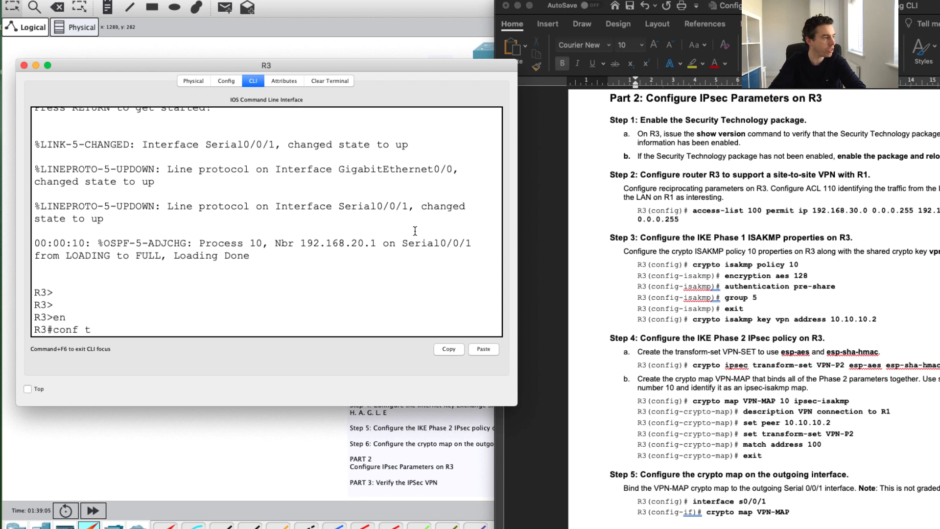
key(Return)
text(exit)
key(Return)
key(Return)
text(show version)
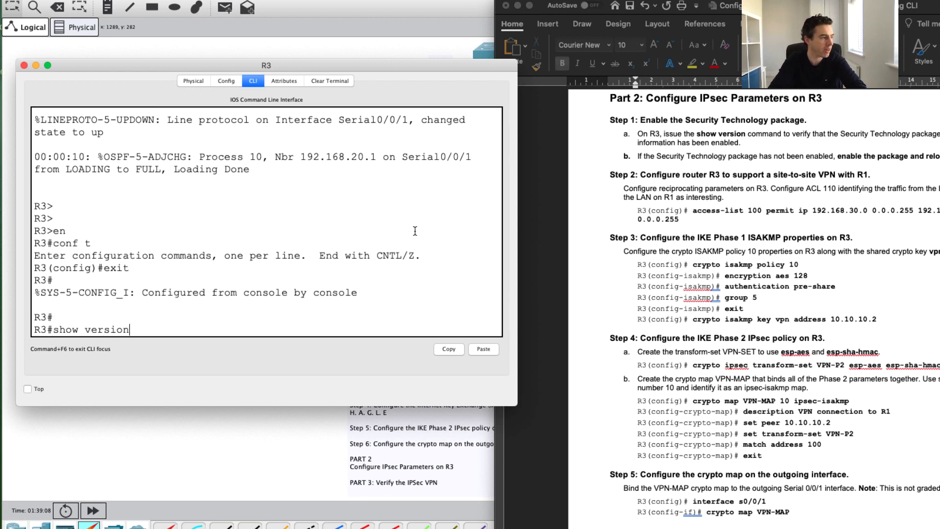
key(Return)
Step: Page to the licence table and highlight securityk9 in the Current column
key(space)
key(Return)
key(Return)
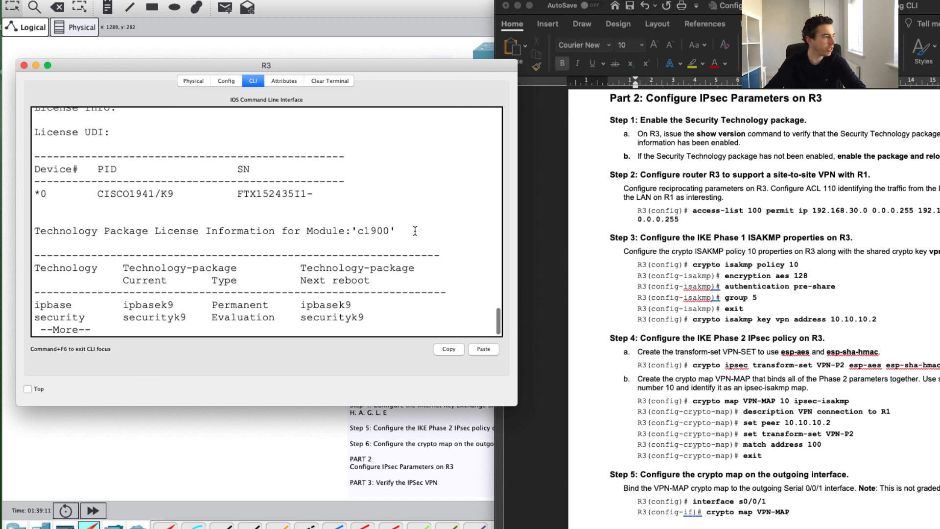
drag(31, 306, 142, 304)
click(385, 304)
double_click(141, 303)
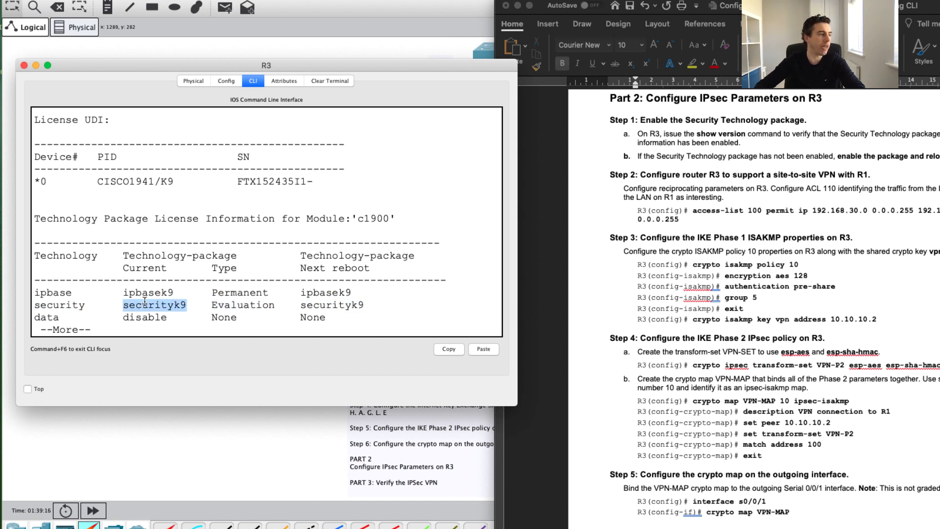
key(Return)
Step: In global config on R3, start the 'access-list 100 permit' command with Tab completion
key(Return)
key(Return)
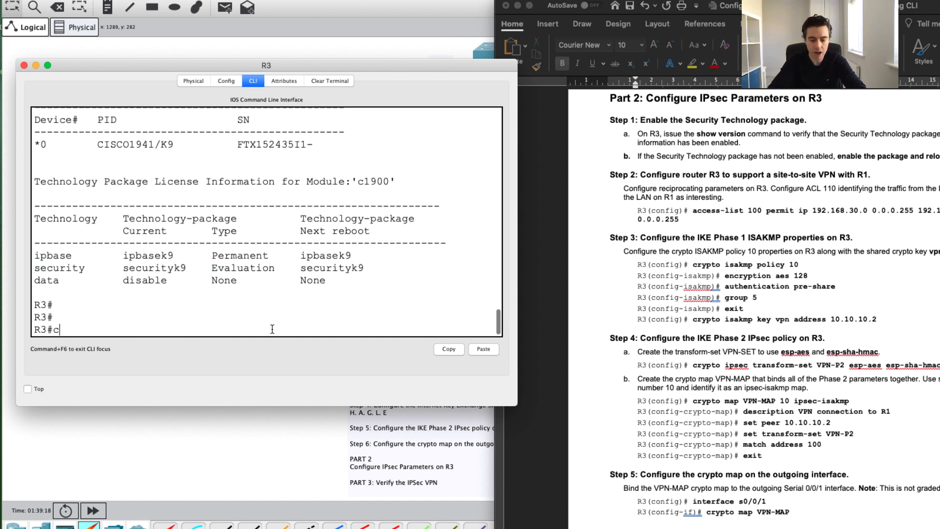
text(conf t)
key(Return)
text(acc)
key(Tab)
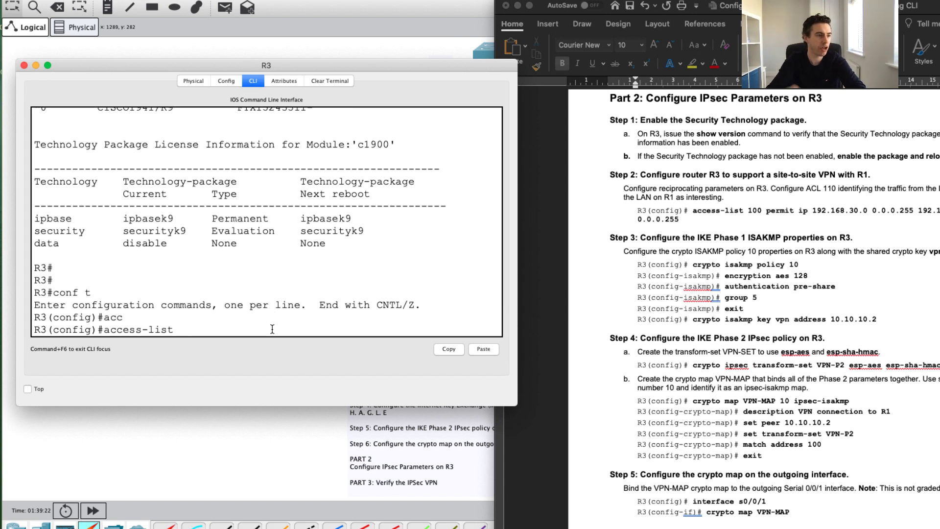
text(100)
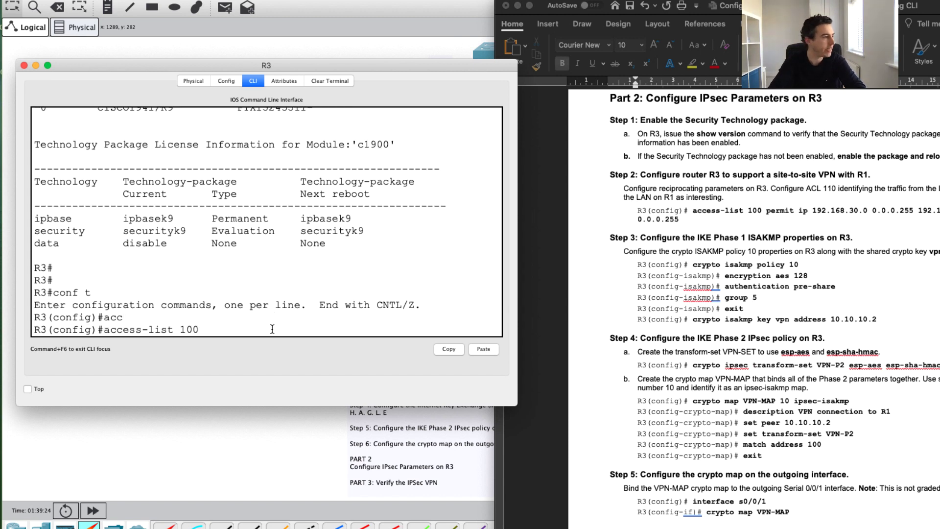
key(Tab)
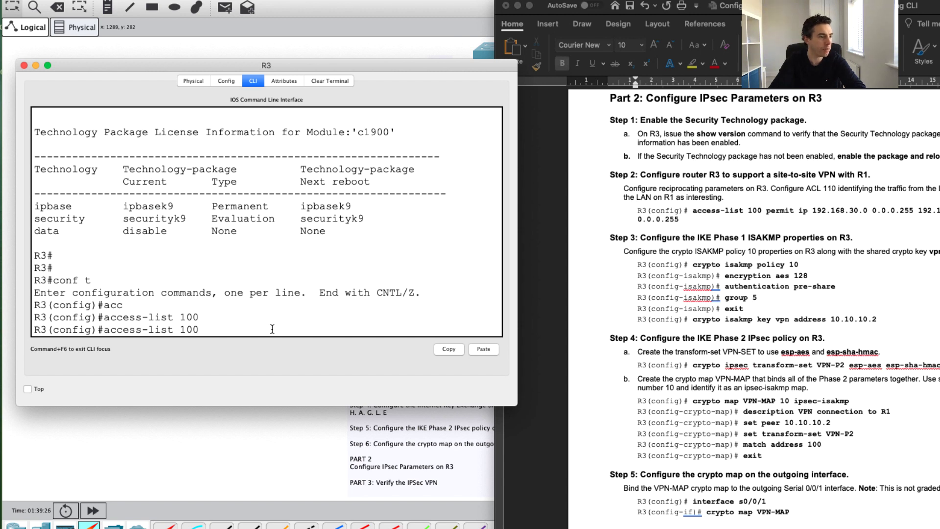
text(permit)
key(Tab)
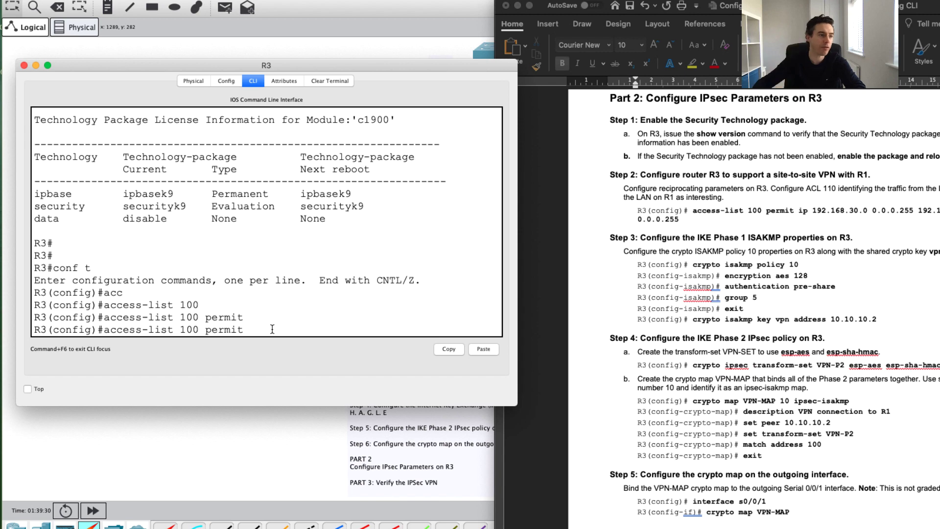
Step: Add source 192.168.30.0 0.0.0.255 and destination 192.168.10.0 0.0.0.255 and submit the access-list
click(226, 442)
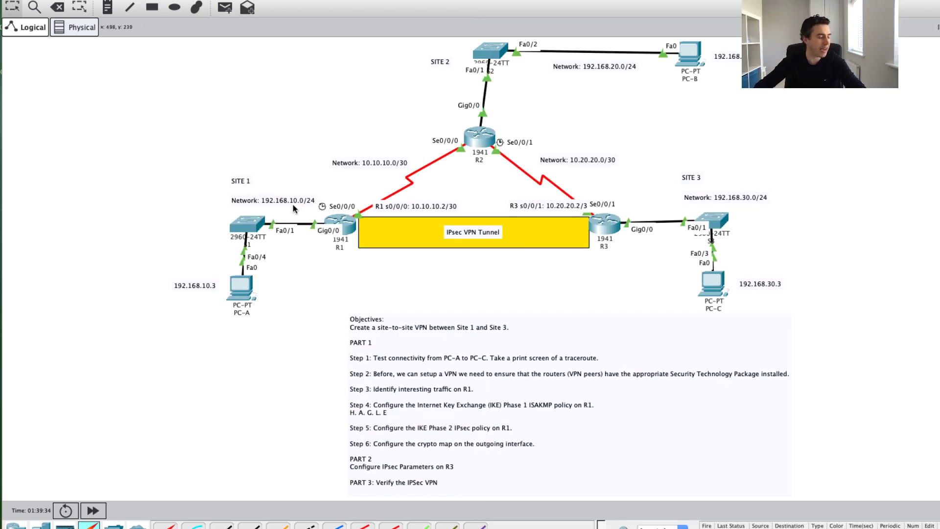
key(super+Tab)
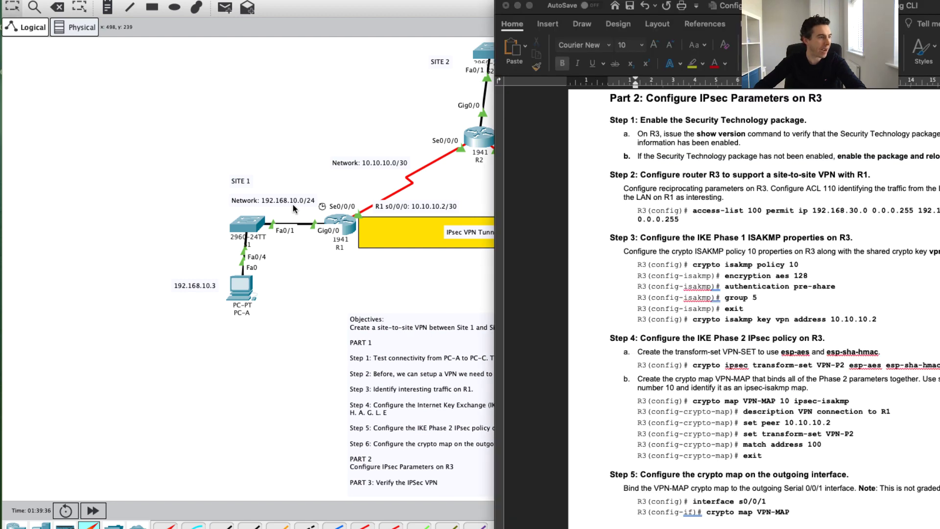
click(434, 197)
click(610, 228)
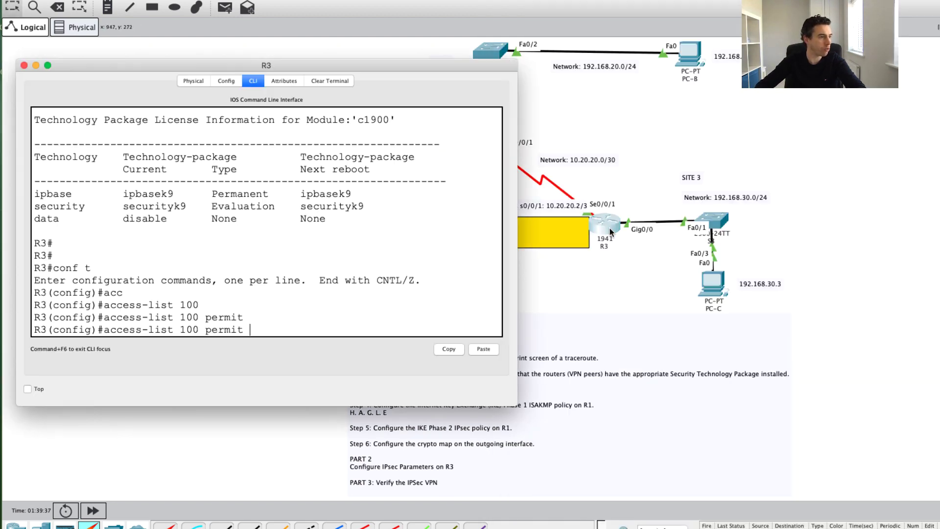
key(super+Tab)
click(245, 313)
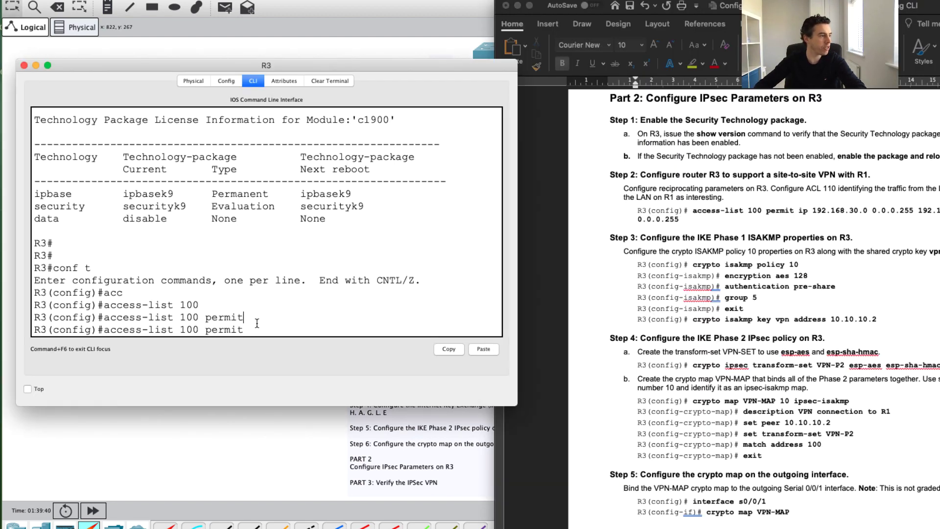
text(192.1)
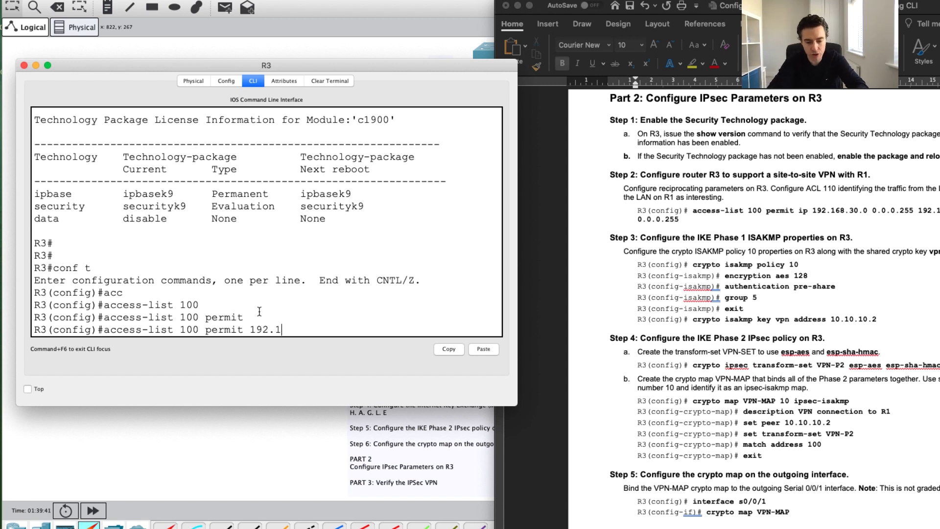
text(68.30.)
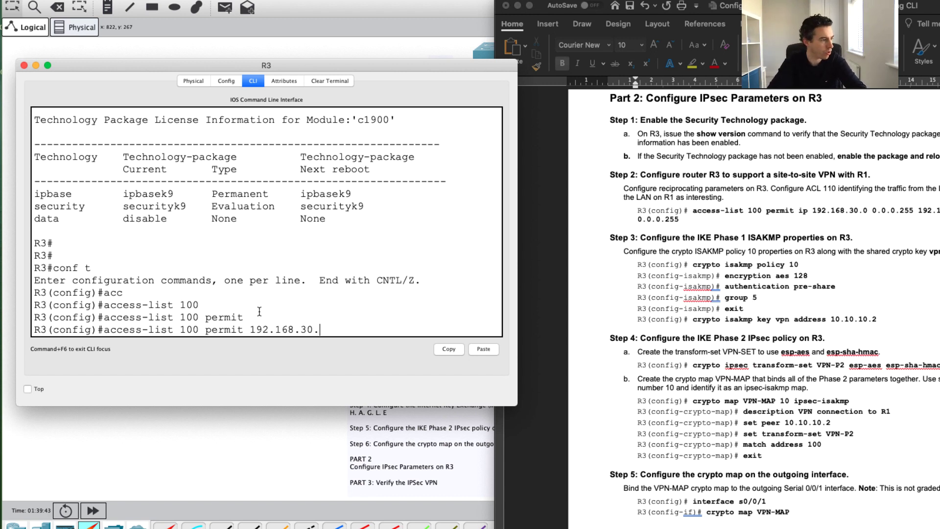
text(0 0.0.0)
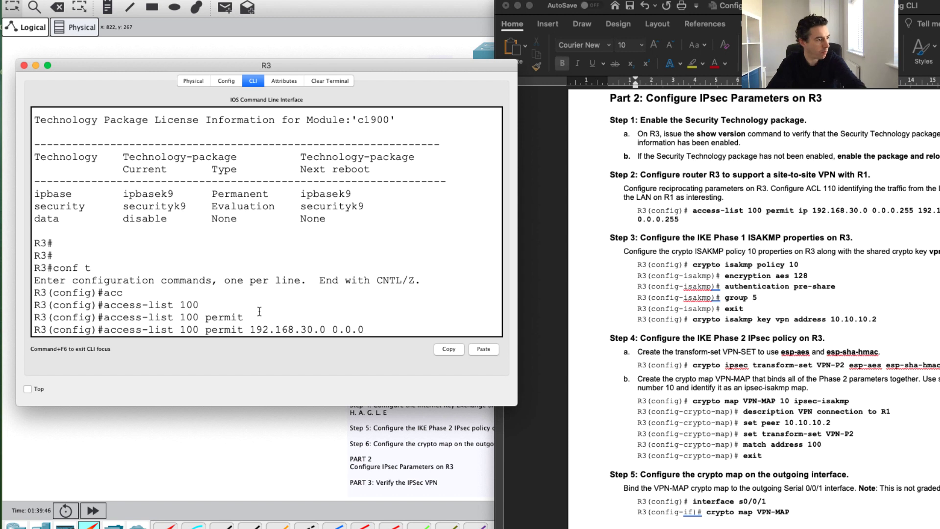
text(.255)
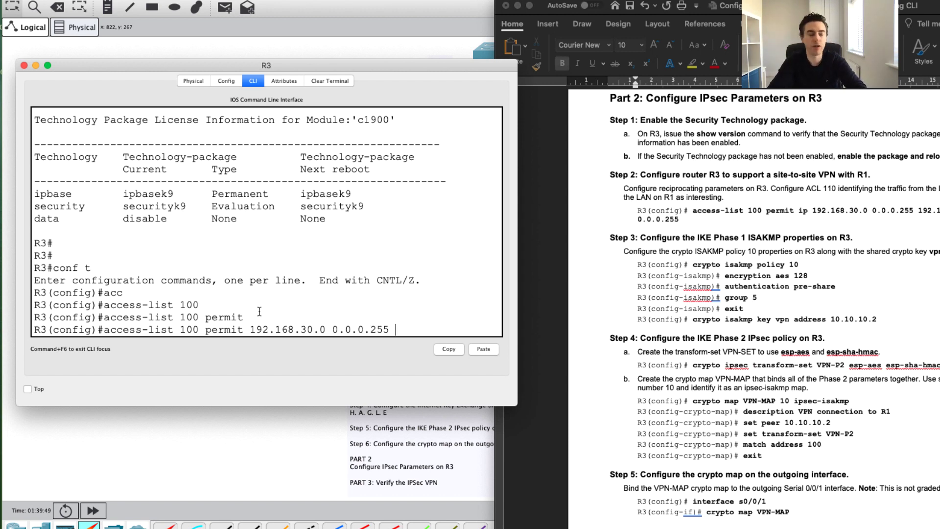
text( 192.168.)
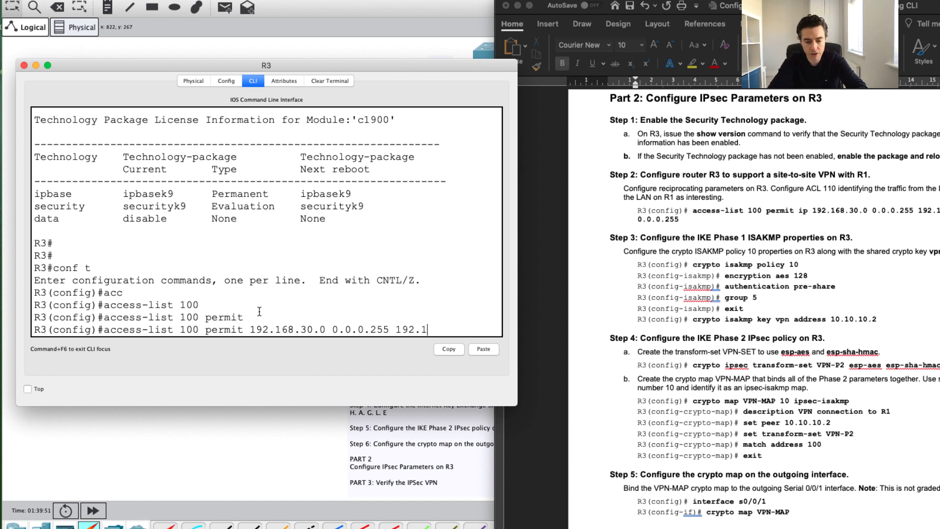
text(10.0)
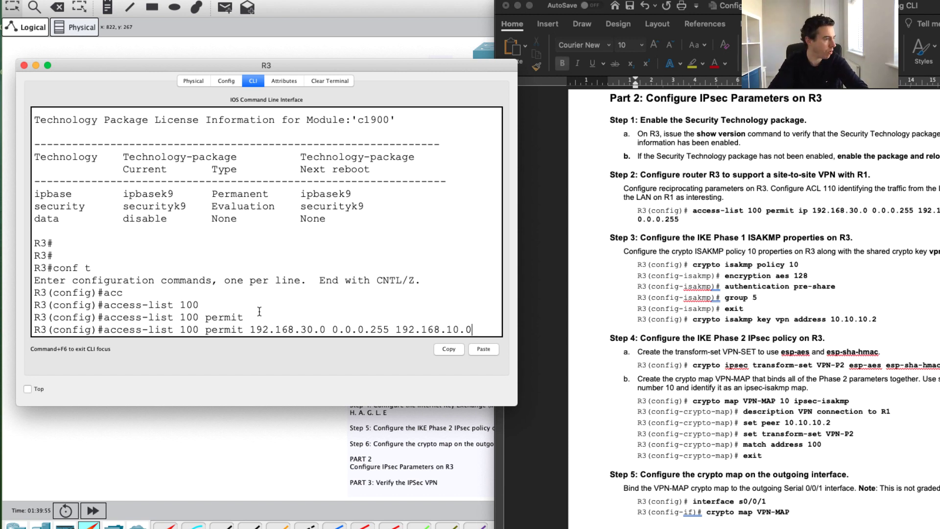
text( 0.0.0.255)
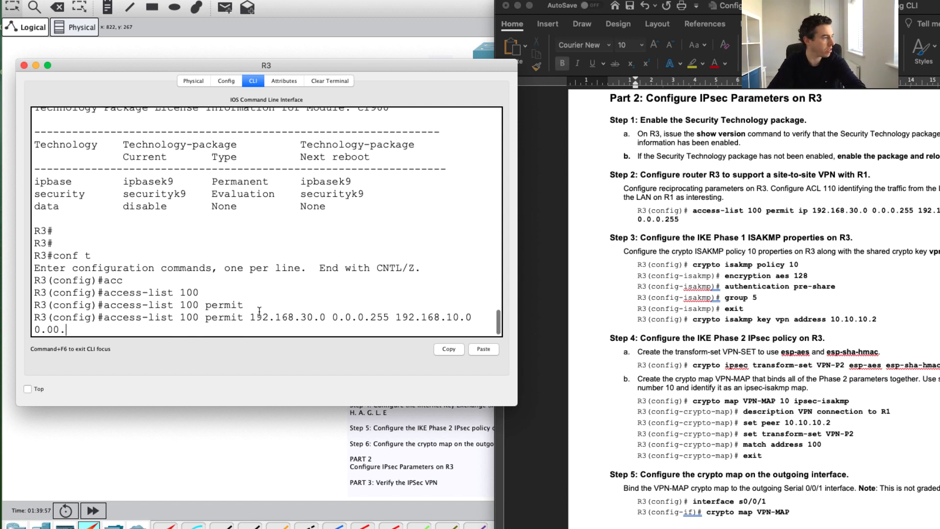
text(.0.)
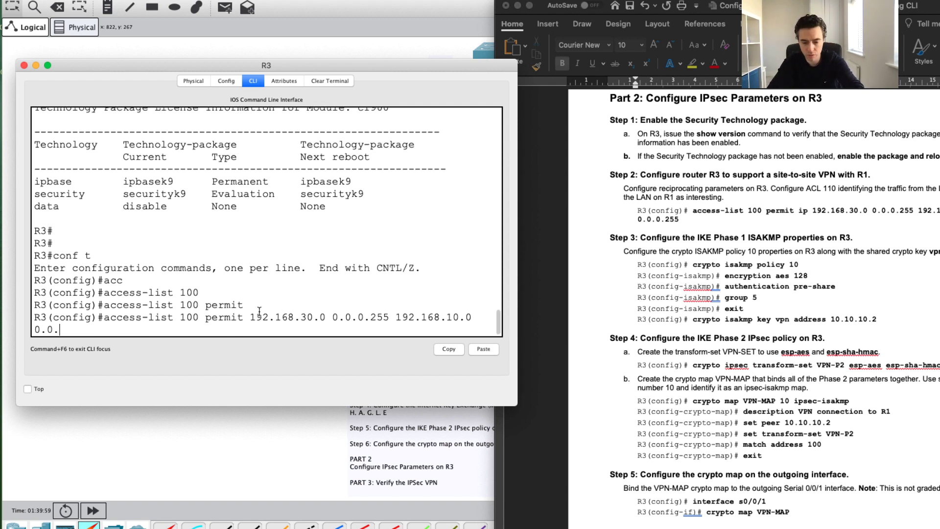
text(255)
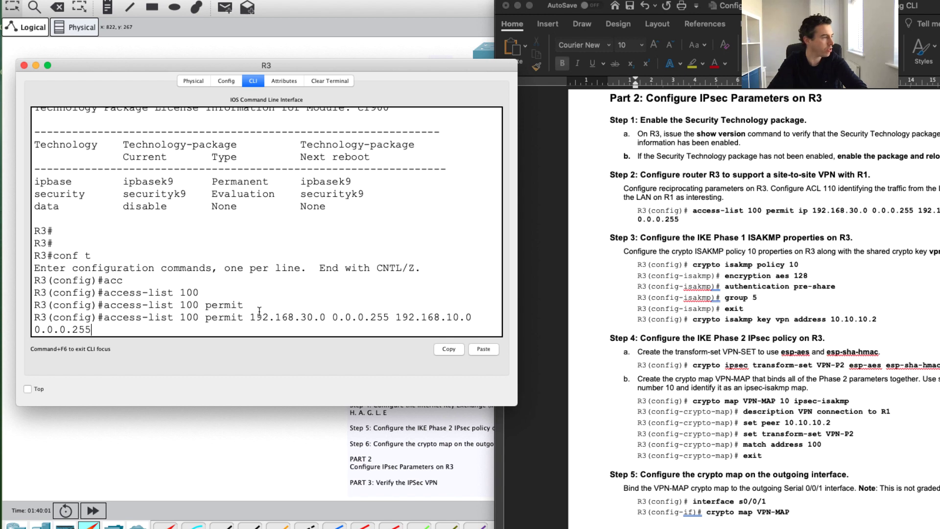
key(Return)
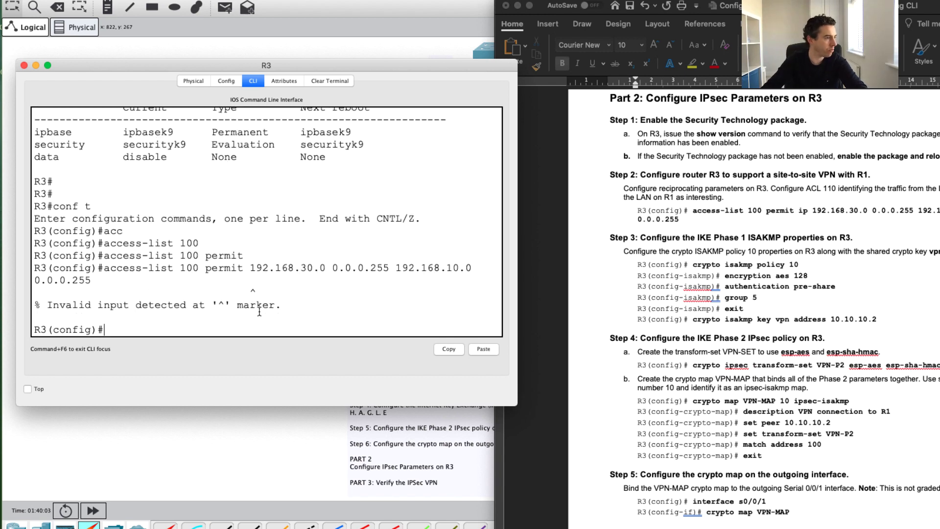
Step: Recall the rejected access-list, insert 'ip' before the source address, and re-enter it
key(Up)
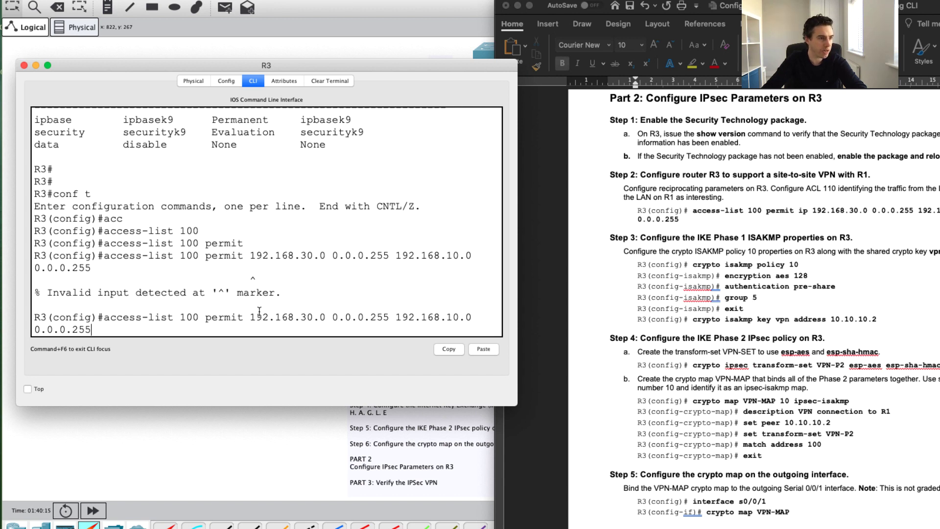
drag(518, 371, 791, 374)
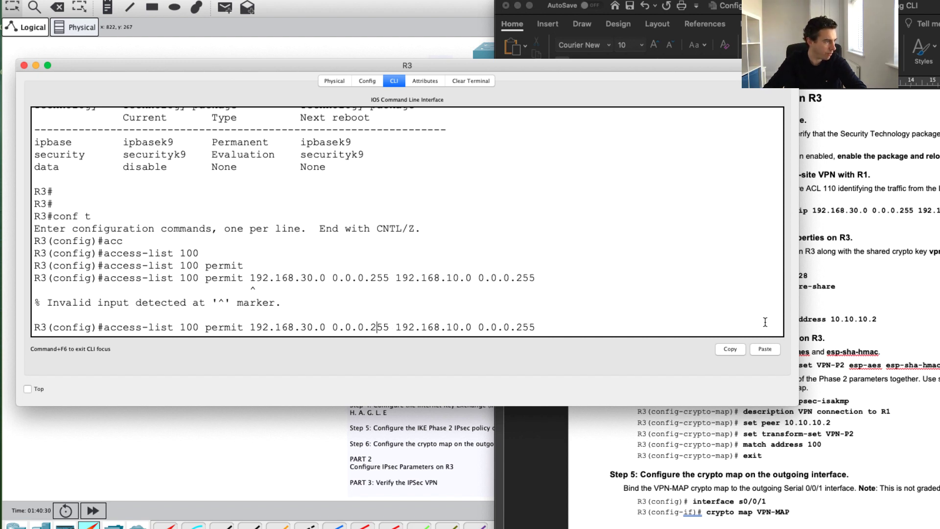
key(Left)
key(Left)
key(Left)
key(Left)
key(Left)
key(Left)
key(Left)
key(Left)
text(ip)
key(Return)
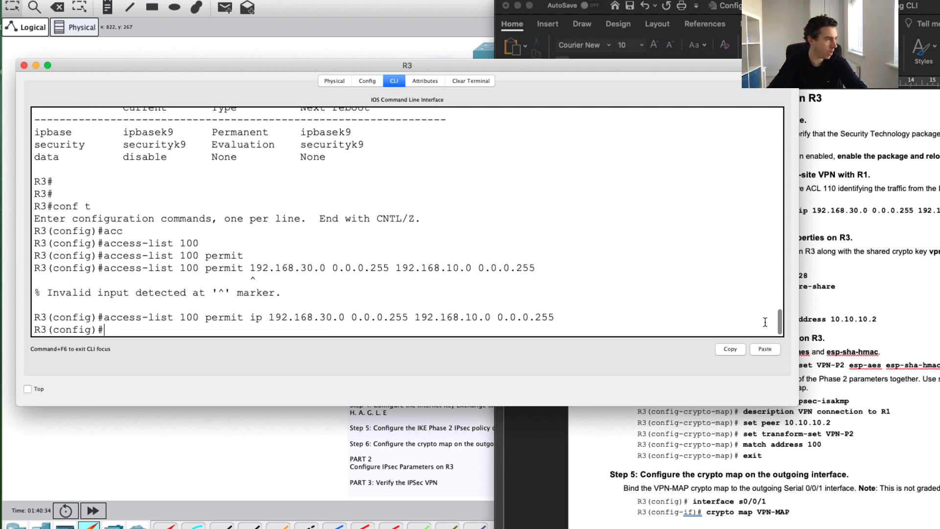
drag(791, 406, 601, 494)
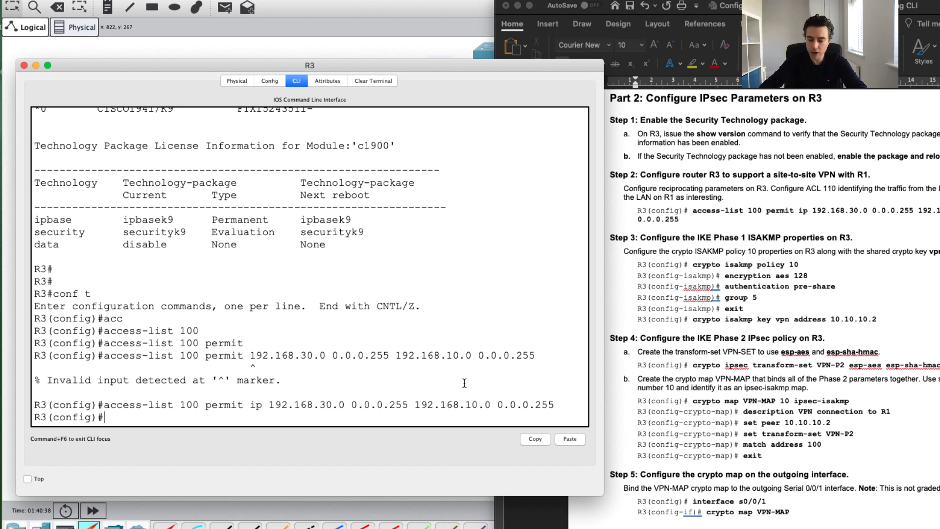
key(Return)
key(Return)
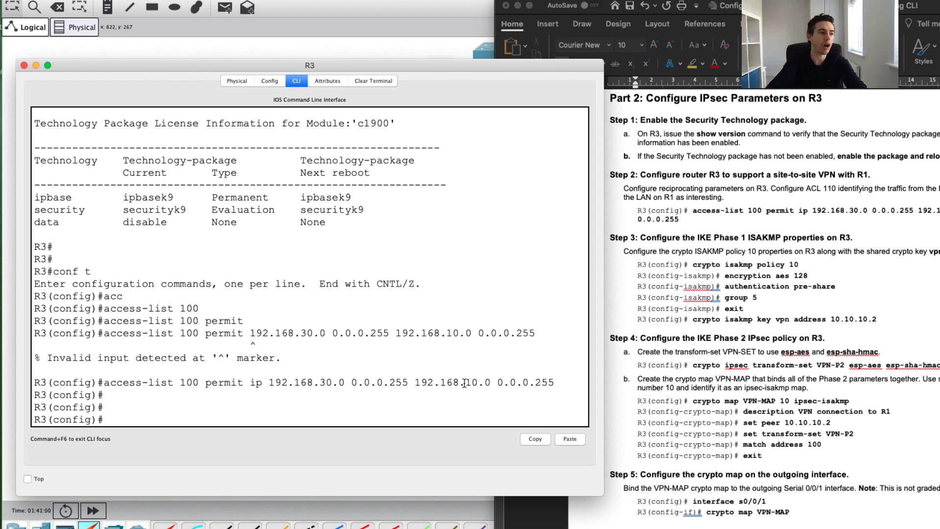
Step: Create crypto isakmp policy 10 on R3
text(cyr)
key(Return)
text(cry)
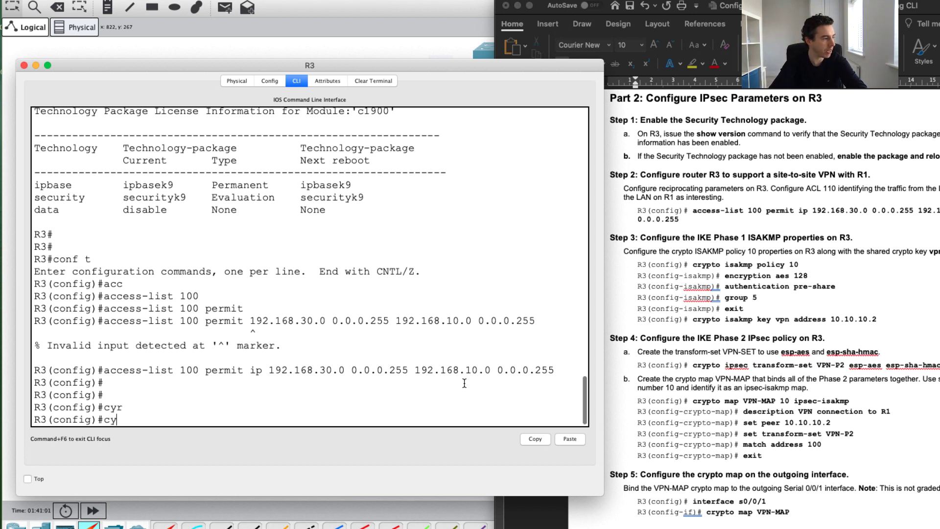
key(Tab)
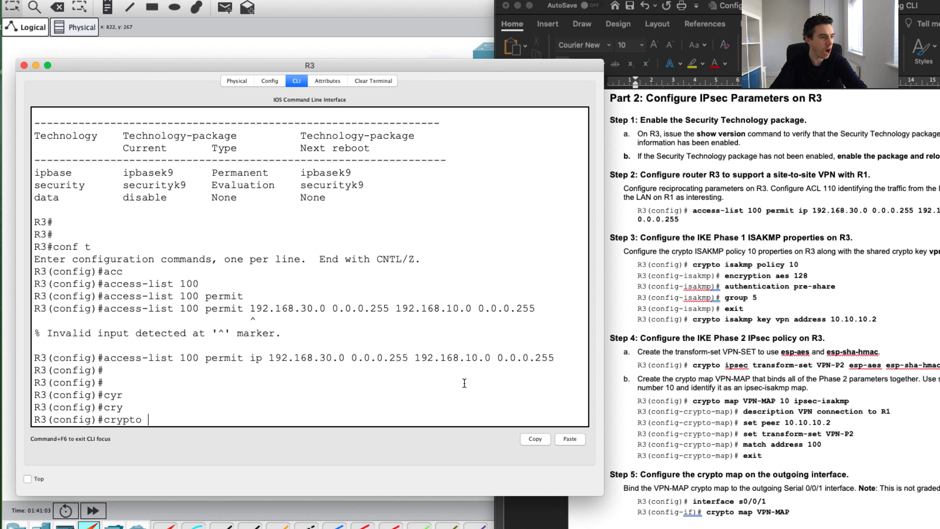
text(isa)
key(Tab)
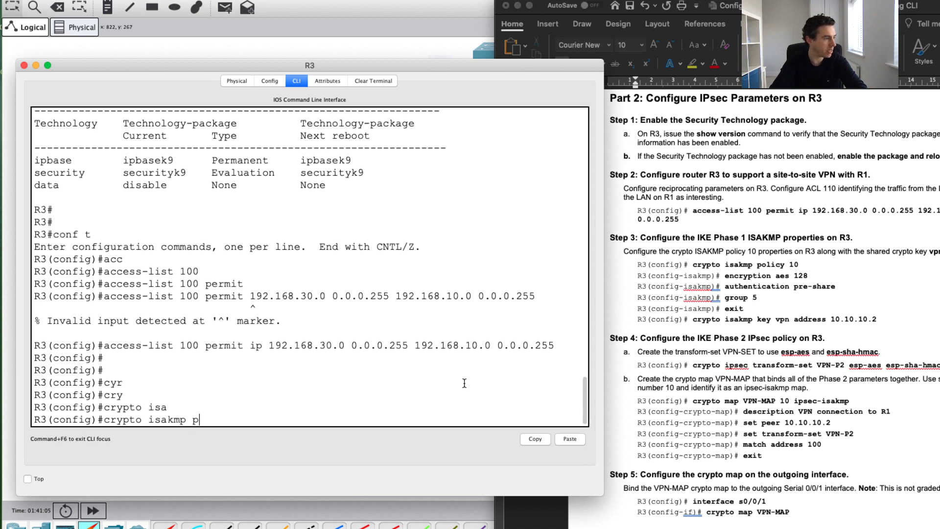
text(po)
key(Tab)
text(10)
key(Return)
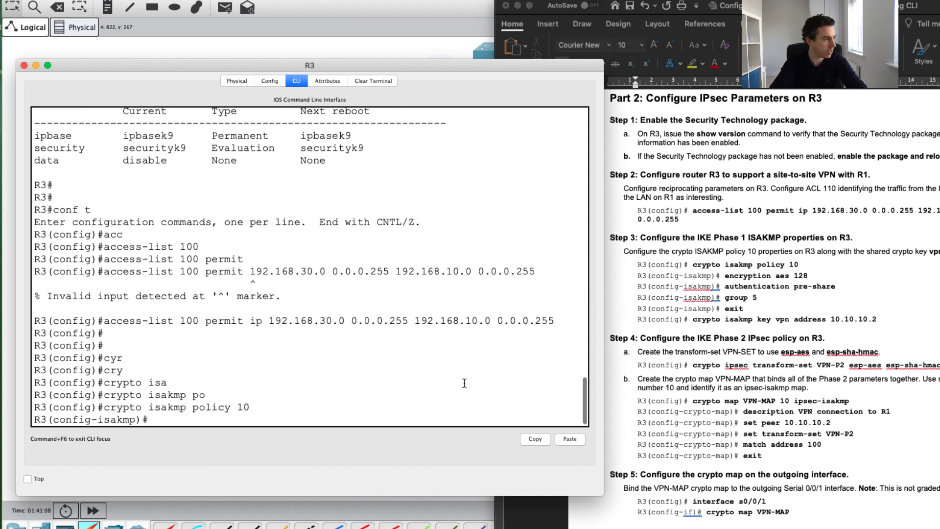
Step: Give policy 10 encryption aes 128, authentication pre-share and group 5, then exit
text(en)
key(Tab)
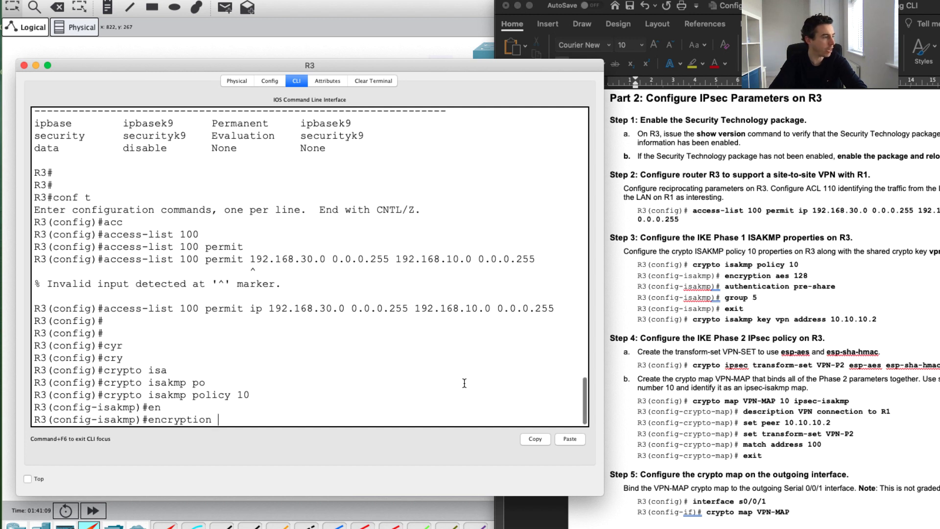
text(aes)
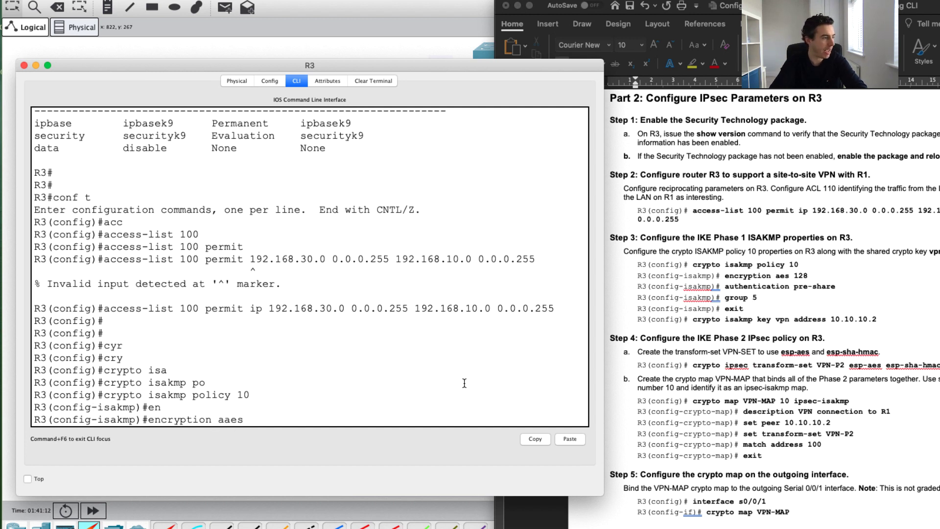
text( 128)
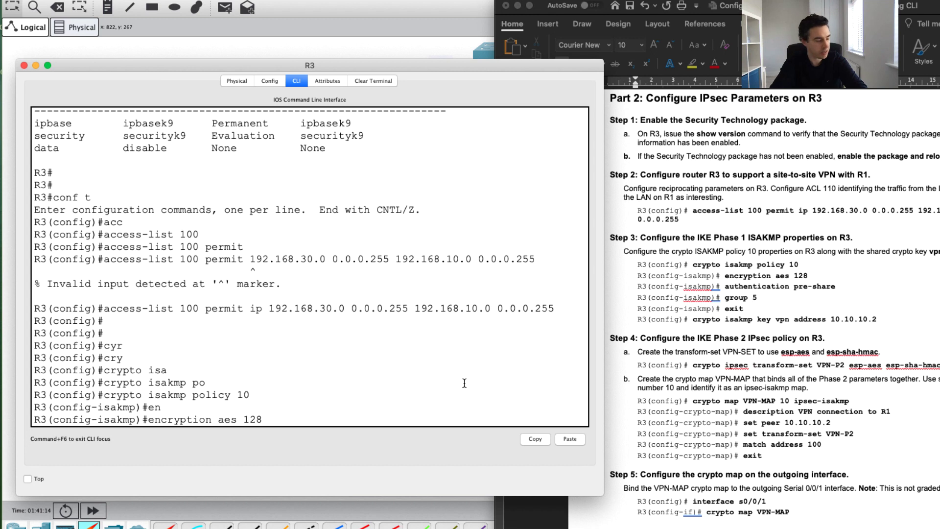
key(Return)
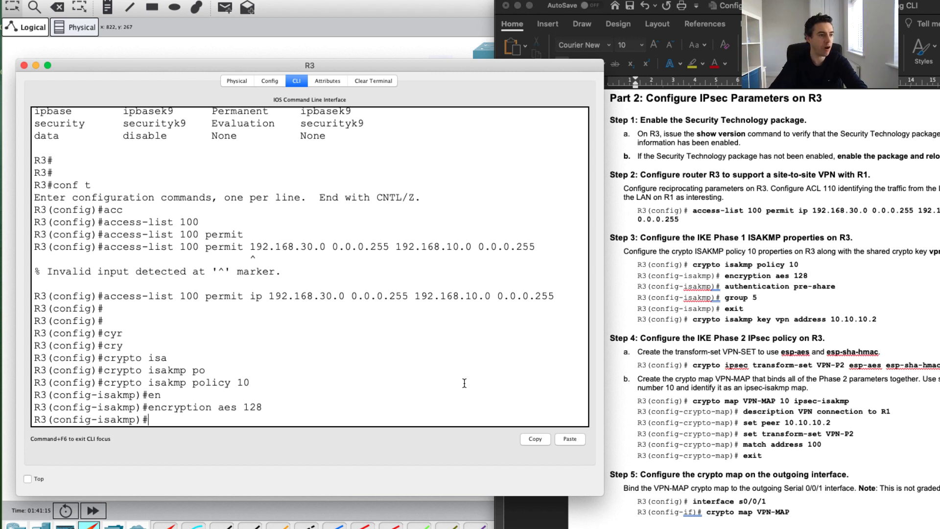
text(auth)
key(Tab)
text(pre)
key(Tab)
key(Return)
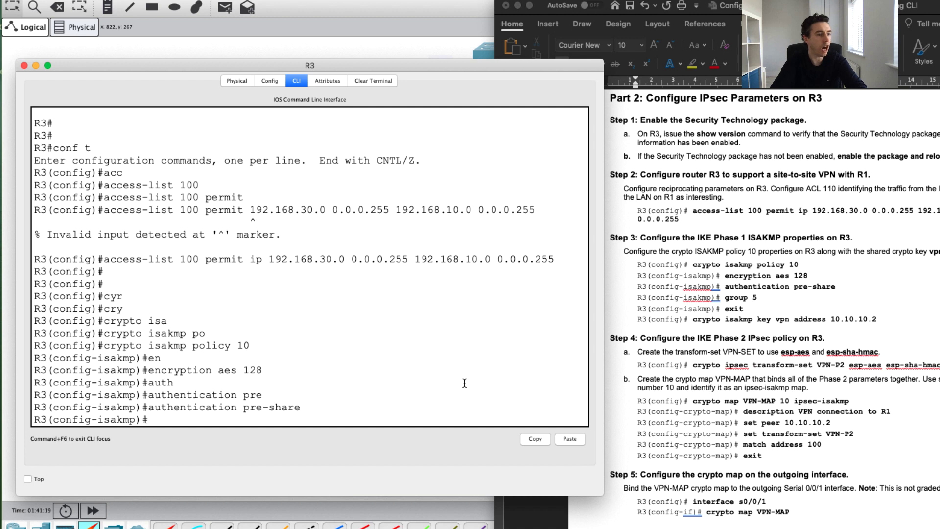
text(gr)
key(Tab)
text(5)
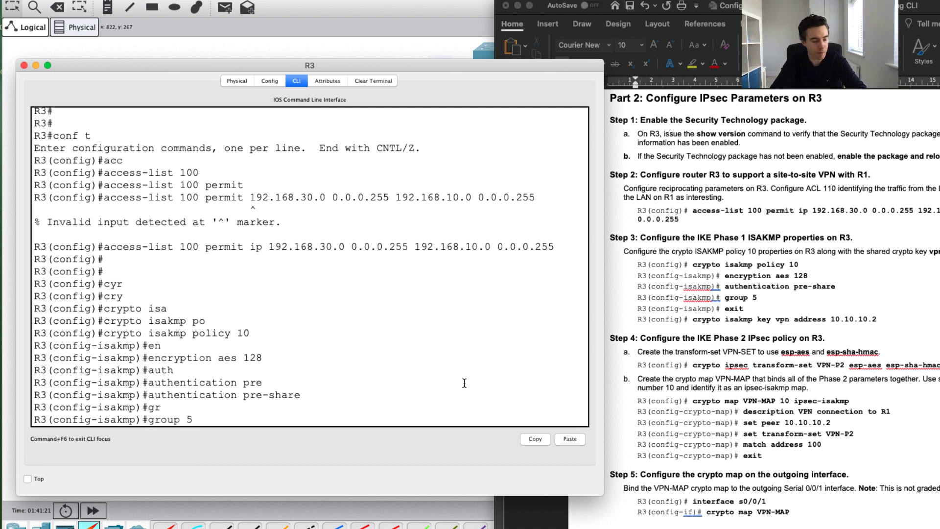
key(Return)
text(exit)
key(Return)
key(Return)
key(Return)
Step: Start the next crypto command, correcting the misspelled 'cyr' to 'crypto'
text(cyr)
key(Tab)
key(BackSpace)
key(BackSpace)
text(rypto isa)
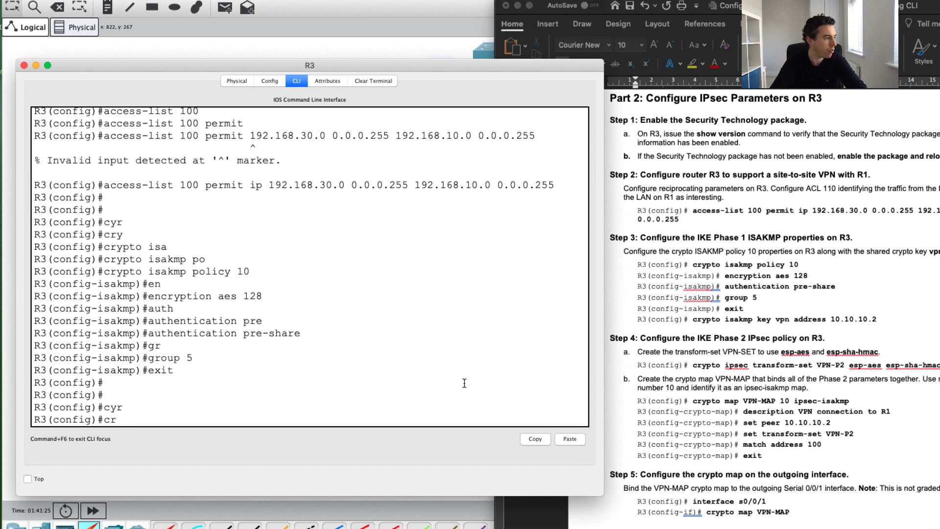
key(Tab)
Step: Partly type 'crypto isakmp vpn address', then erase the unrecognised address keyword
text(isa)
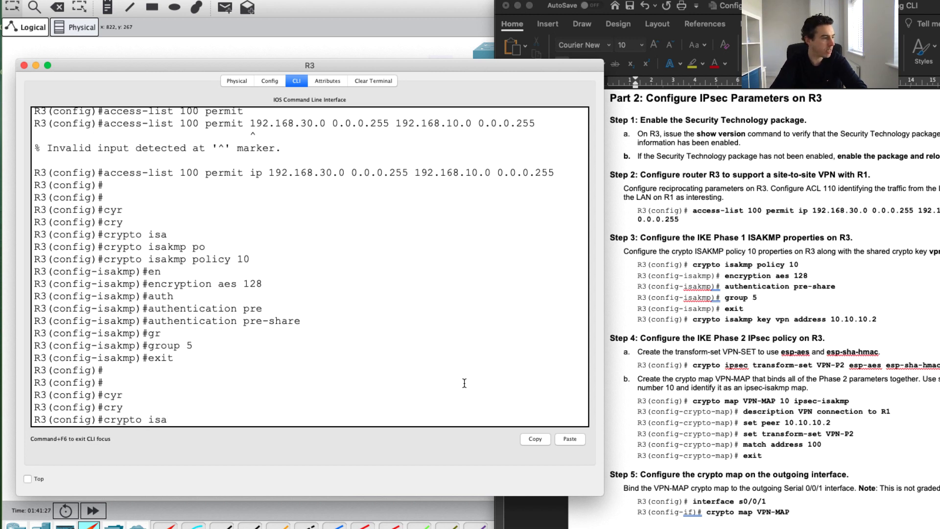
key(Tab)
text(vpn f)
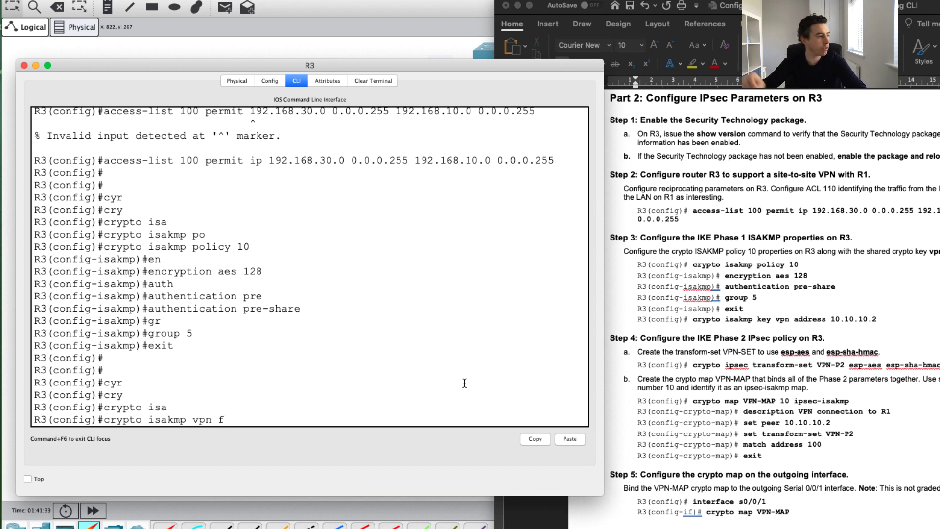
key(BackSpace)
text(add)
key(Tab)
text(re)
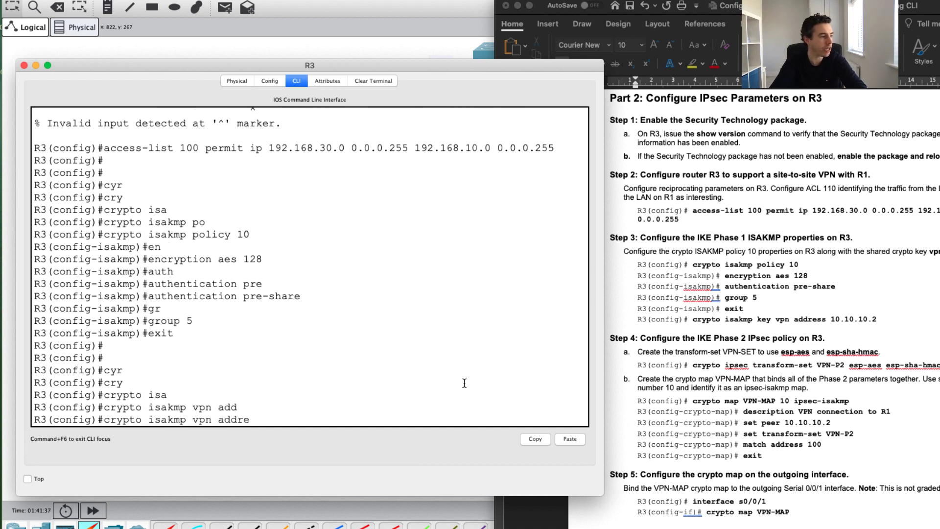
text(s)
key(Tab)
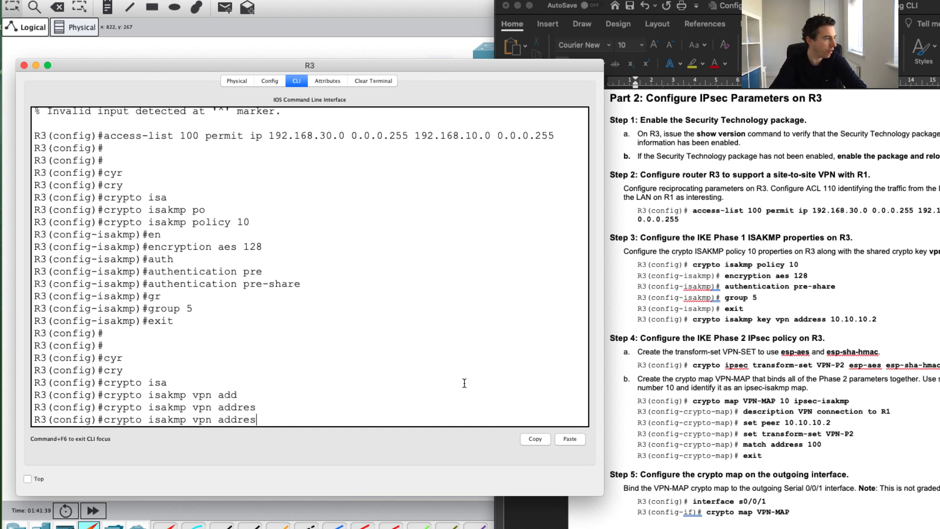
key(BackSpace)
key(BackSpace)
key(BackSpace)
key(BackSpace)
key(BackSpace)
key(BackSpace)
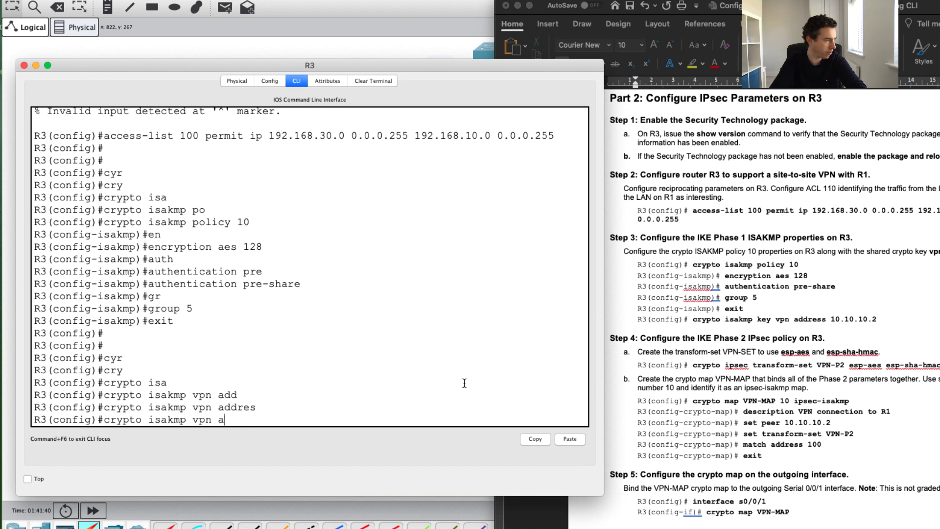
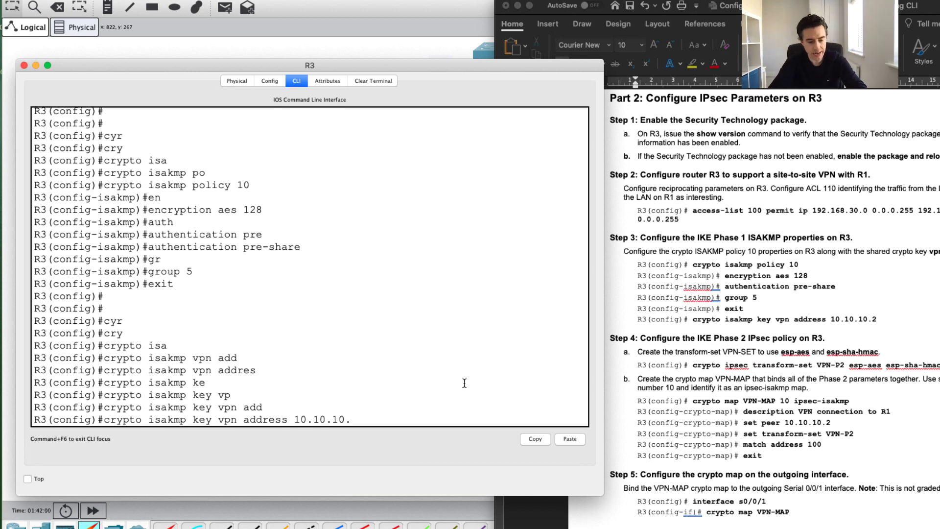
Step: Type the '.2' ending of the peer address in R3's ISAKMP key command
text(2)
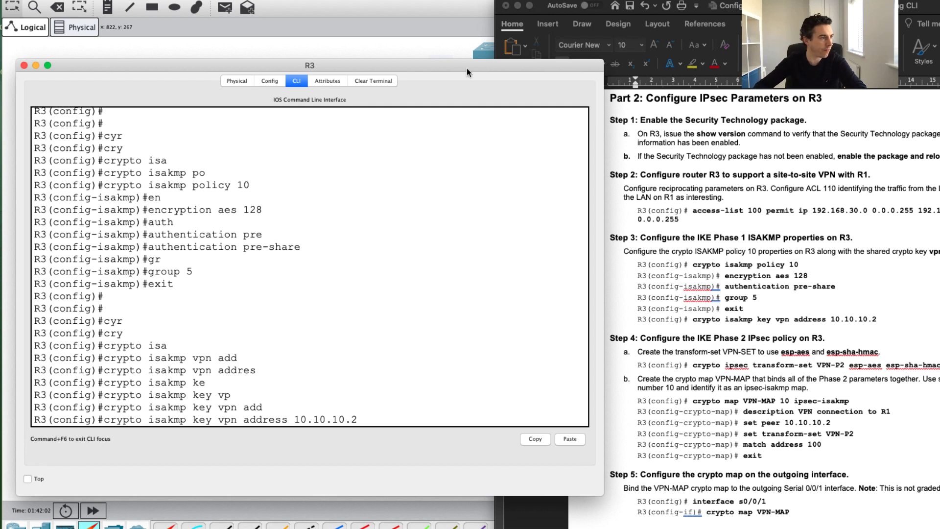
Step: Submit R3's ISAKMP pre-shared key command for peer address 10.10.10.2
drag(466, 68, 839, 341)
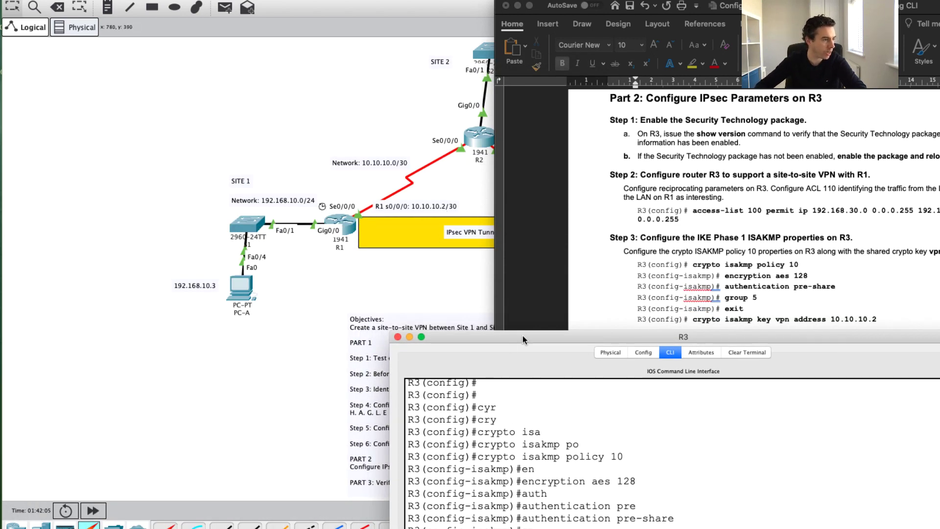
drag(522, 336, 207, 48)
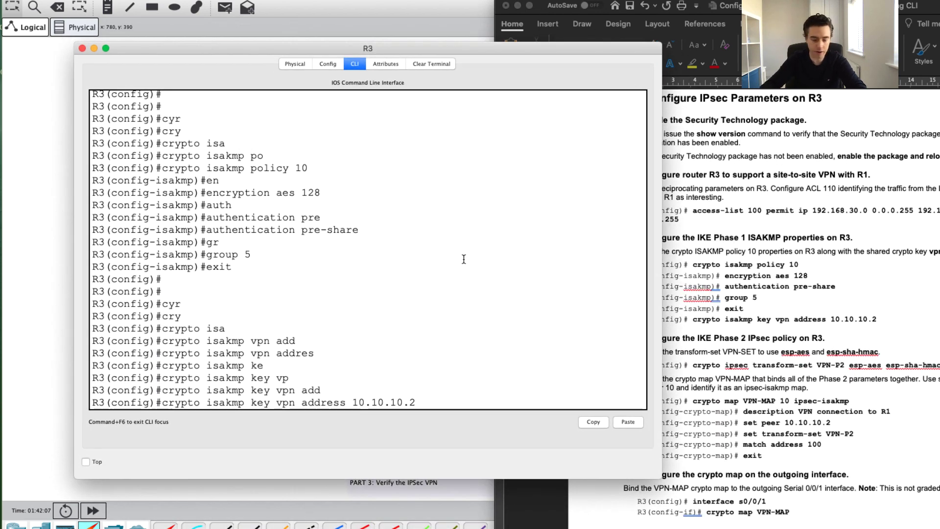
key(Return)
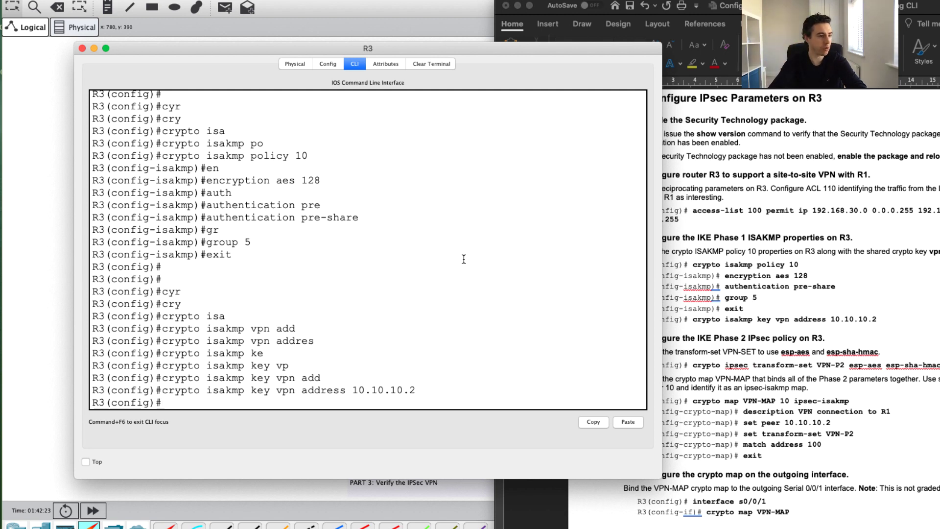
Step: Begin IPsec transform-set VPN-P2 on R3 with the esp-aes transform
key(Return)
key(Return)
text(cry)
key(Tab)
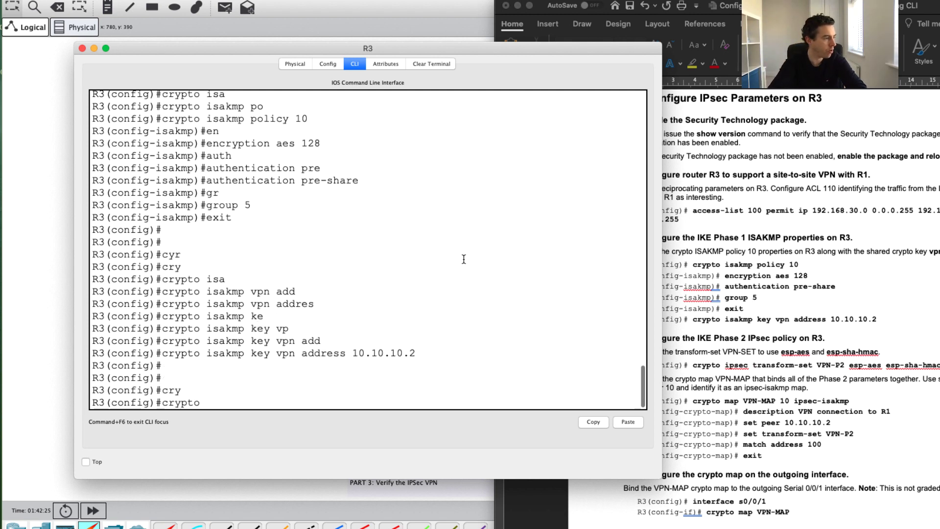
text(ips)
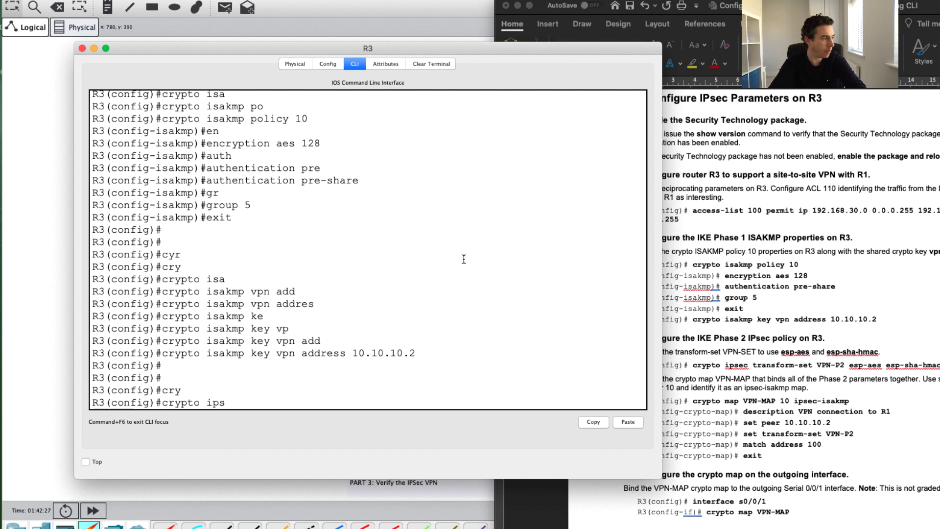
key(Tab)
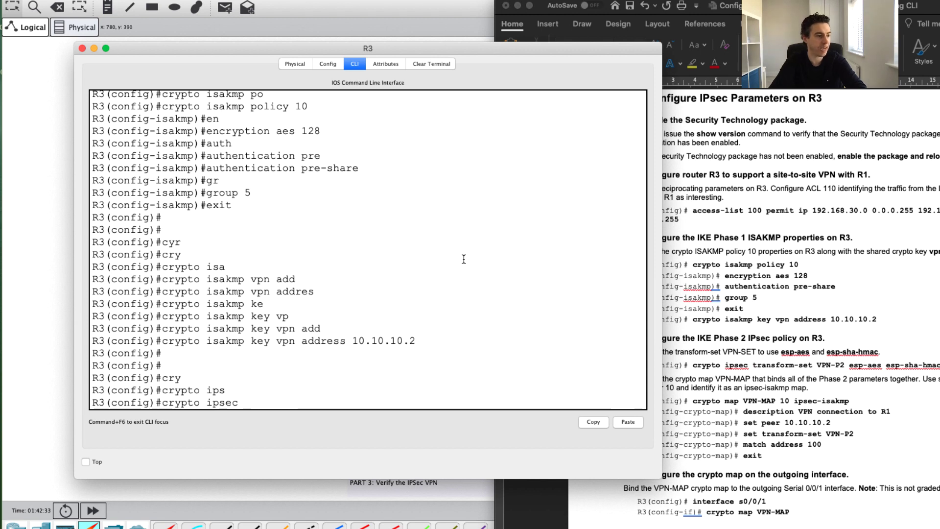
text(tra)
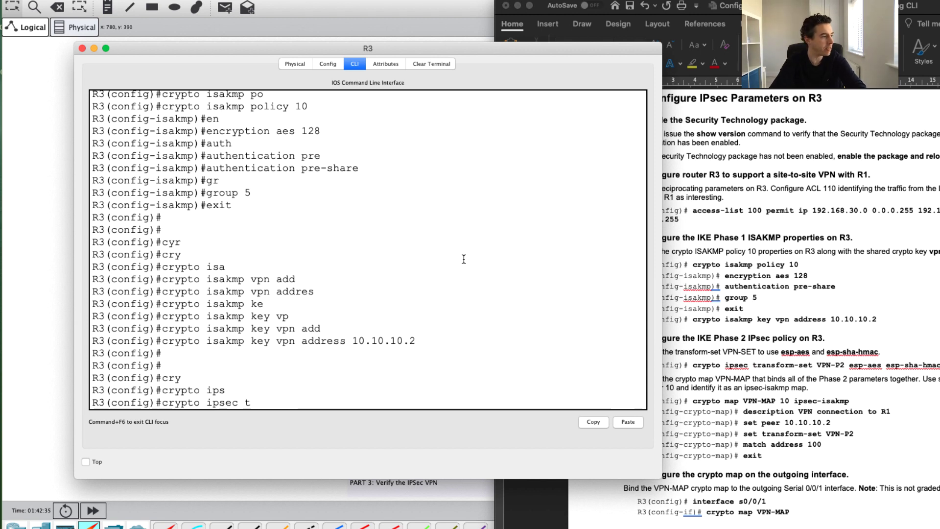
key(Tab)
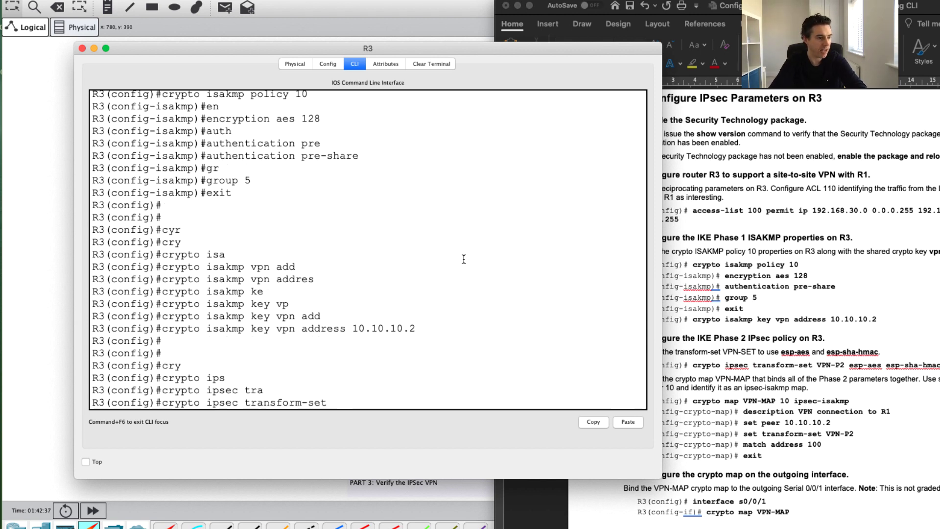
text(VPN-P)
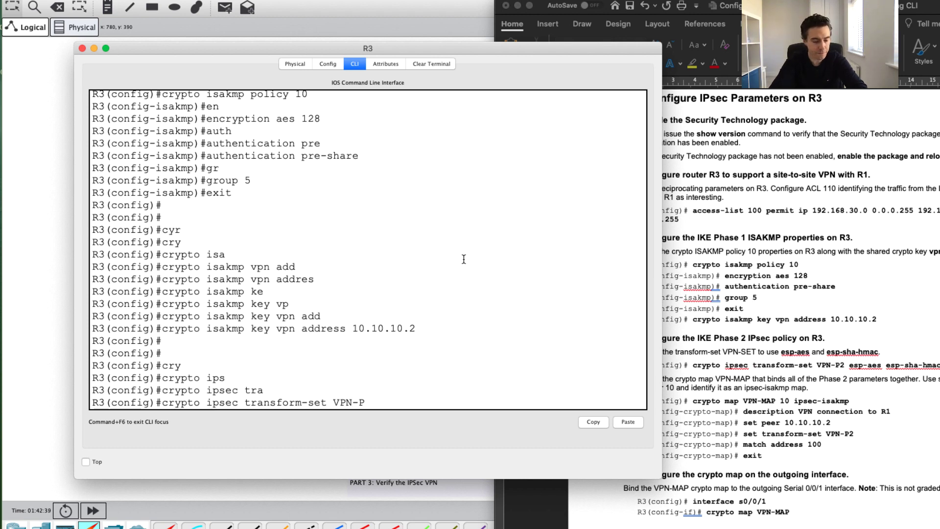
text(2 es)
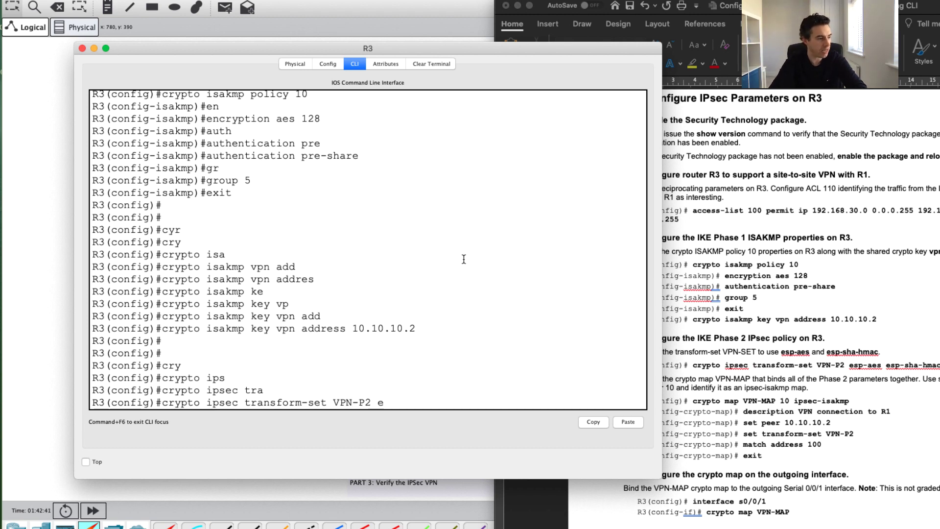
key(Tab)
text(p)
key(Tab)
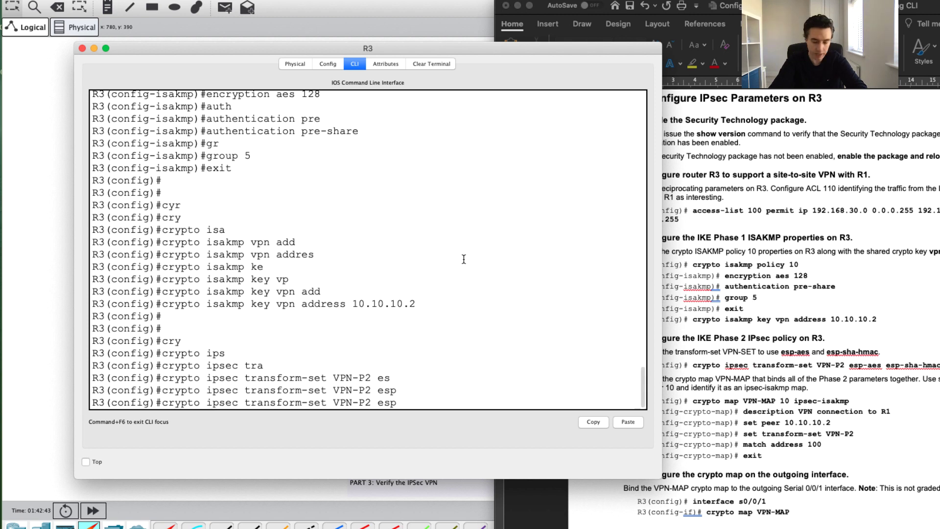
text(-a)
key(Tab)
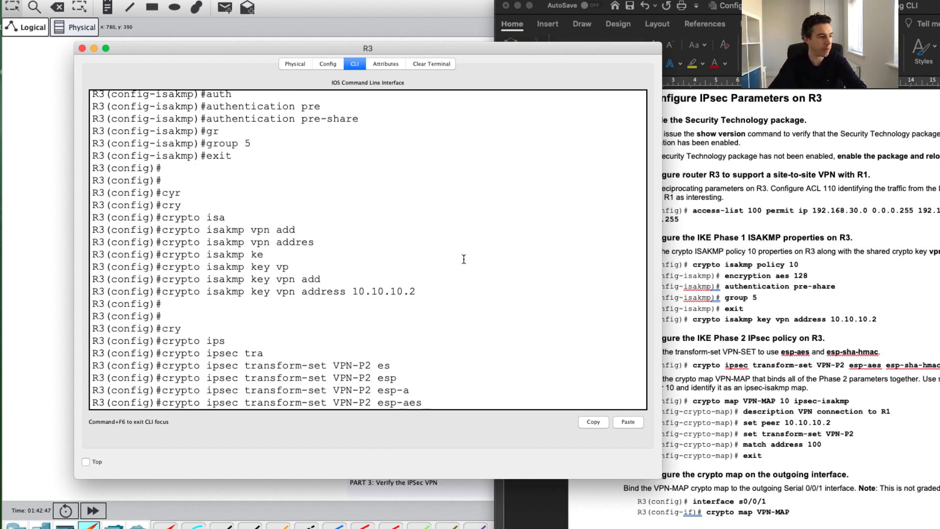
Step: Add esp-sha-hmac to complete transform-set VPN-P2, then start the next crypto command
text(esp)
key(Tab)
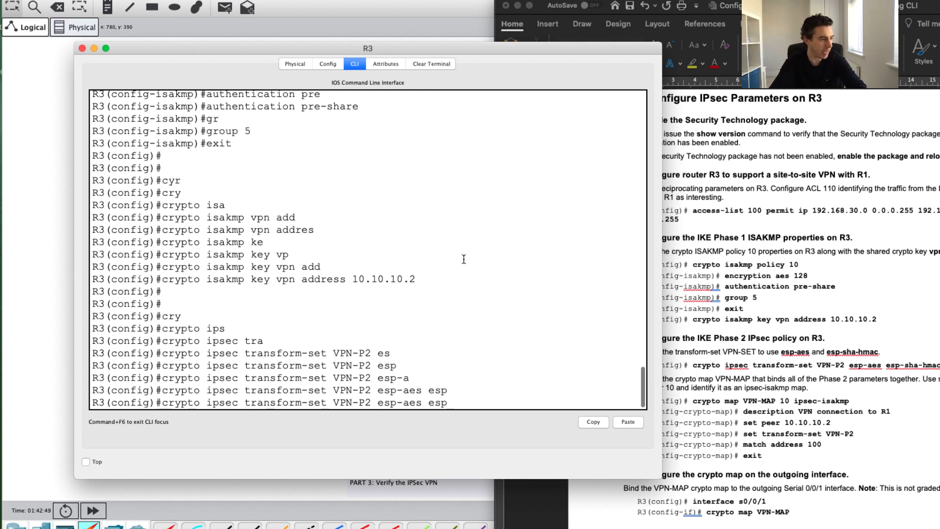
text(-)
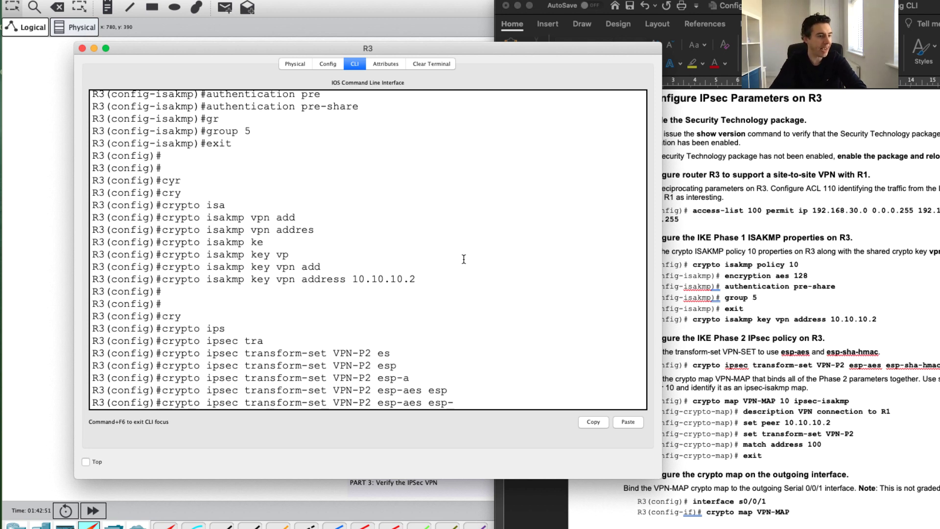
text(sh)
key(Tab)
key(Return)
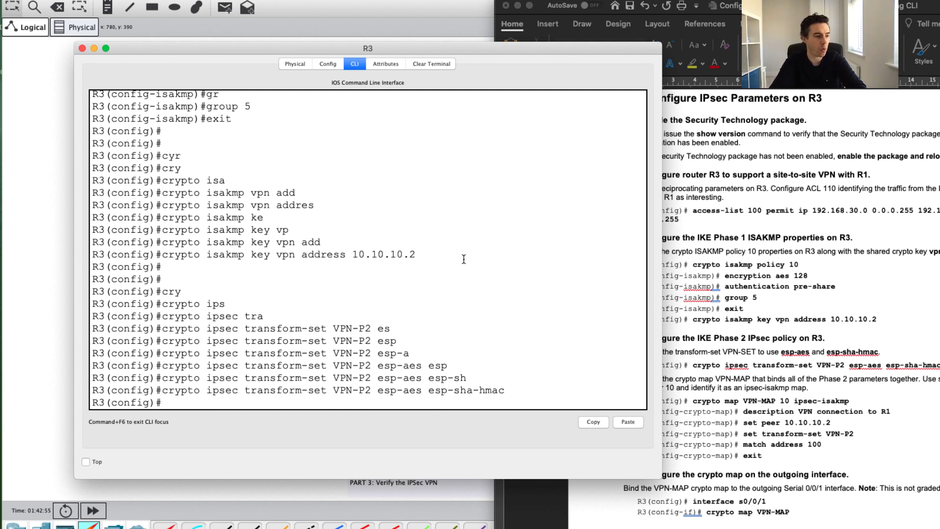
text(cry)
key(Tab)
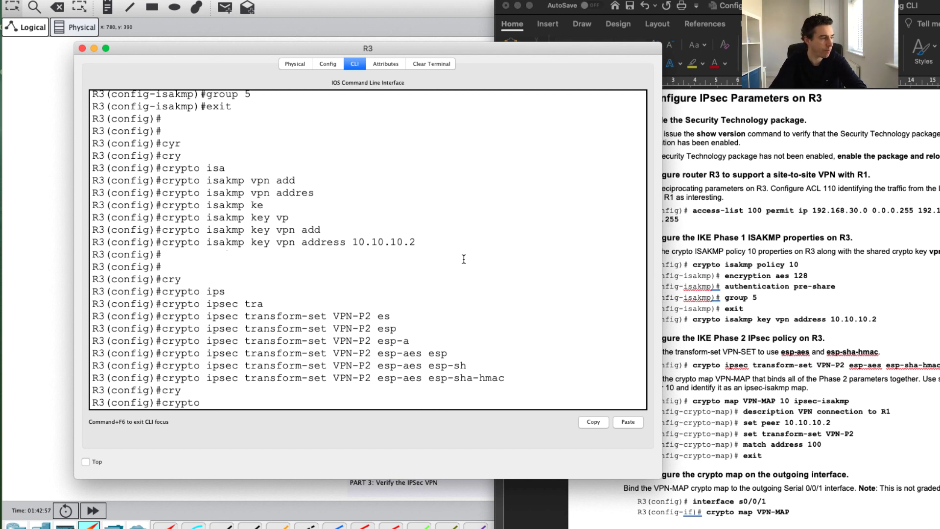
Step: Create crypto map VPN-MAP 10 ipsec-isakmp described as 'VPN connection to R1'
text(map)
key(Tab)
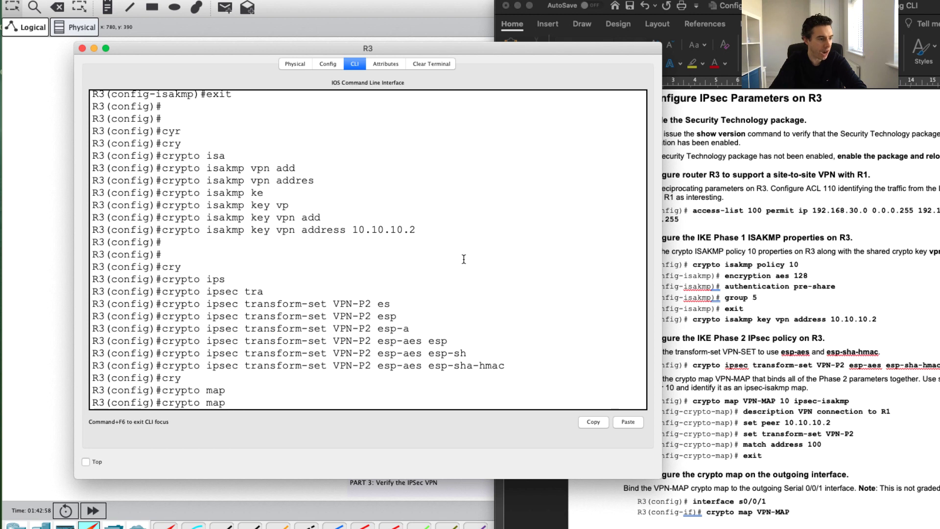
text(VPN-M)
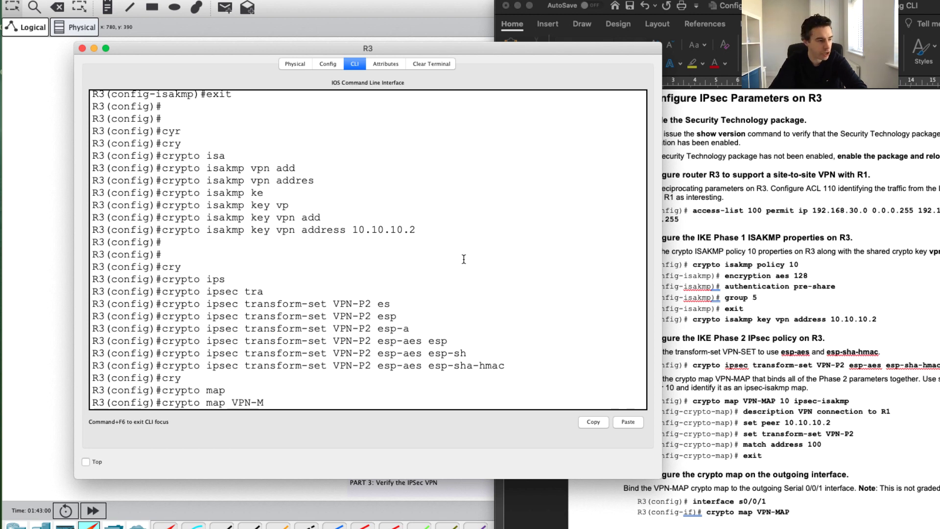
text(AP )
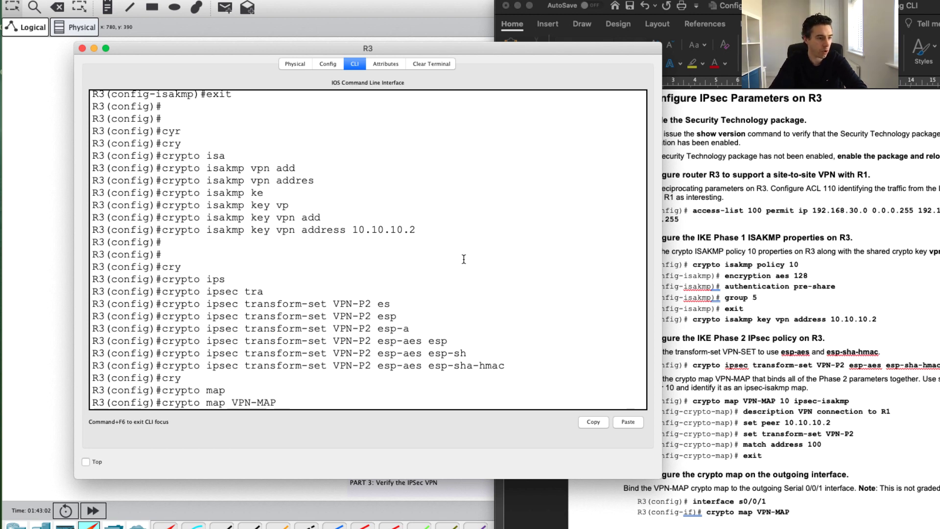
text(10 )
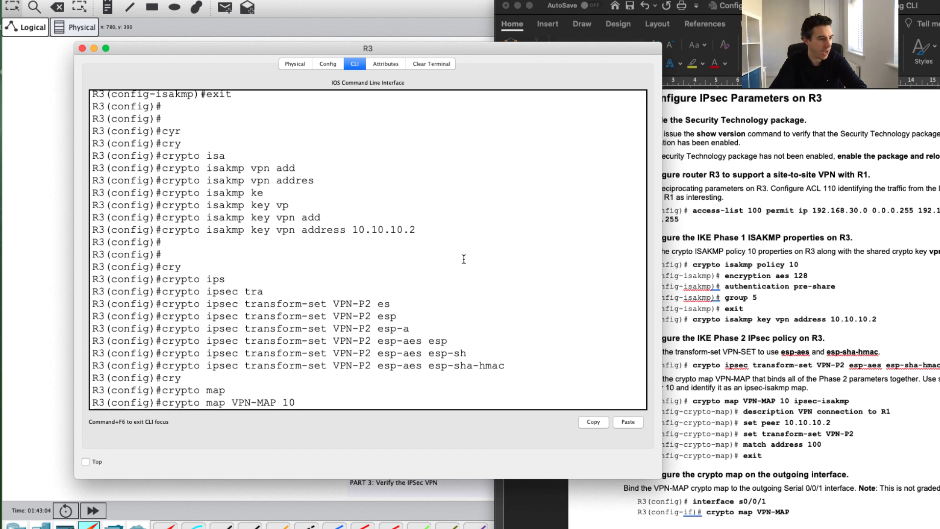
text(ip)
key(Tab)
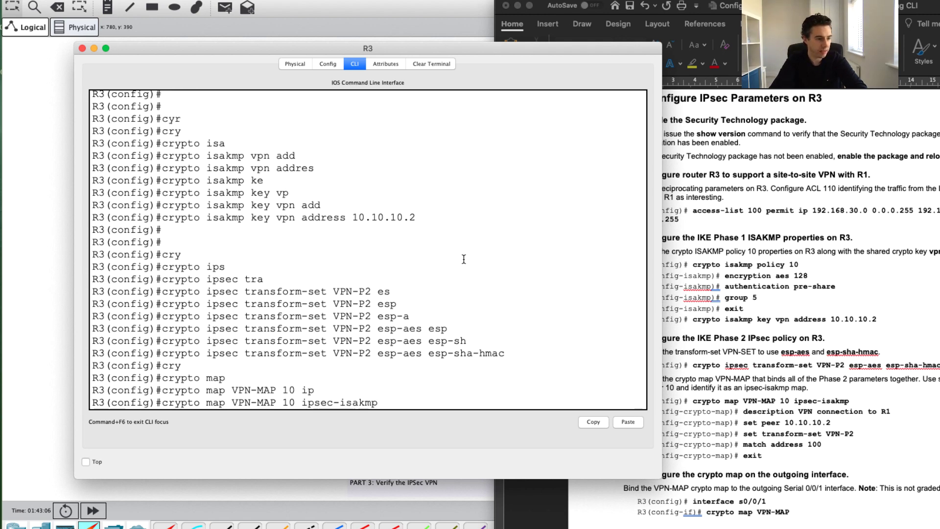
key(Return)
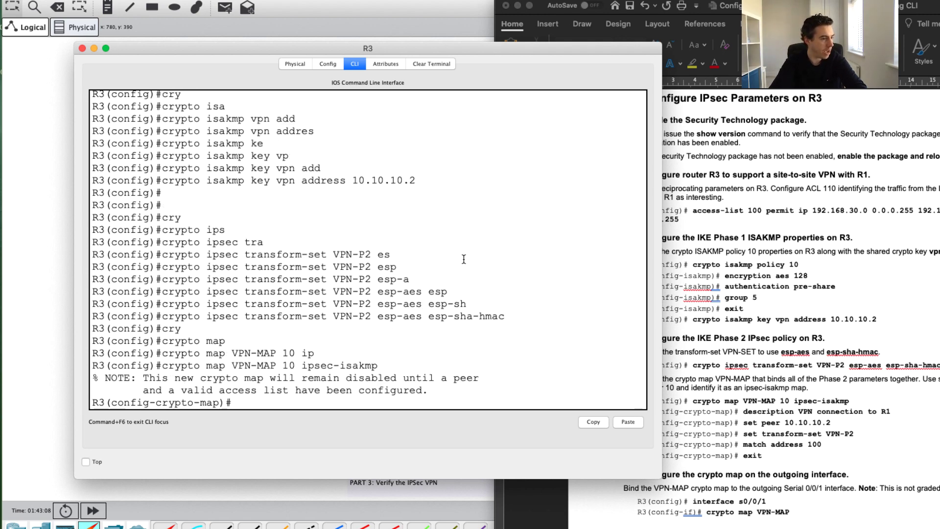
text(des)
key(Tab)
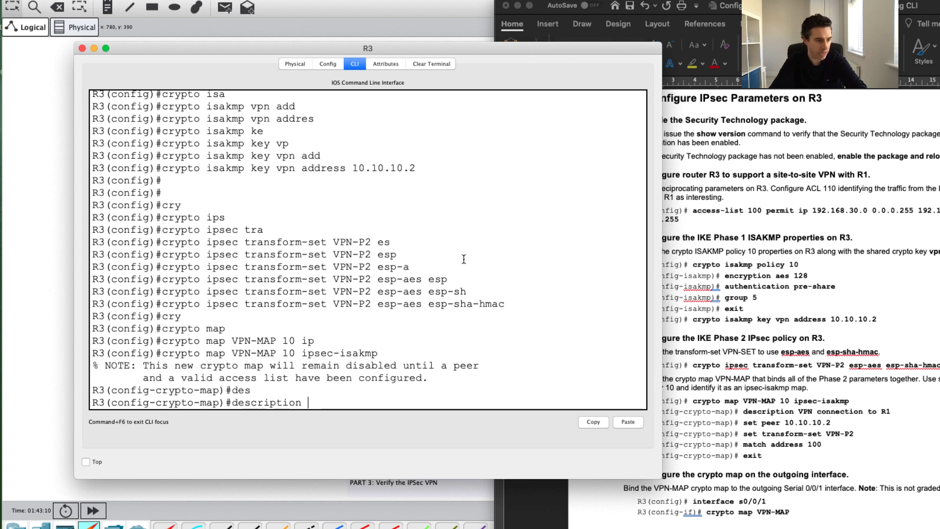
text(VPN connection )
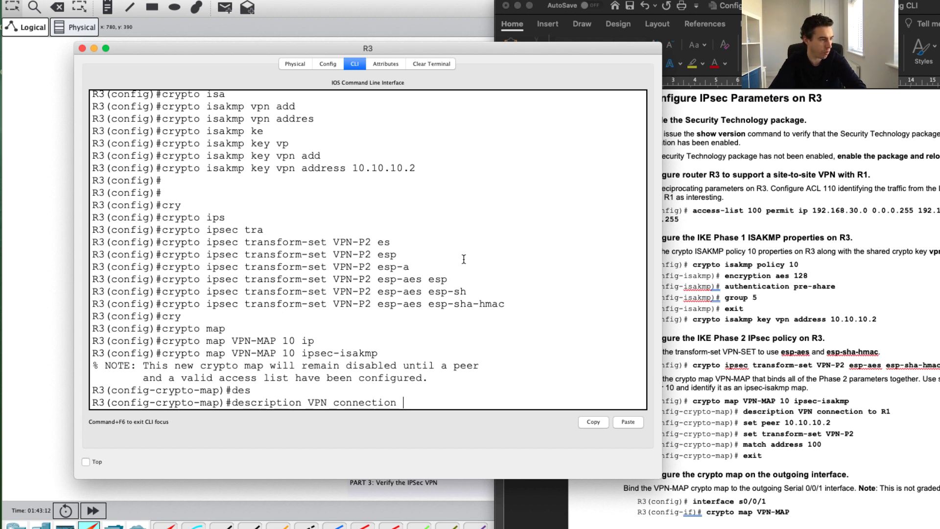
text(to R1)
key(Return)
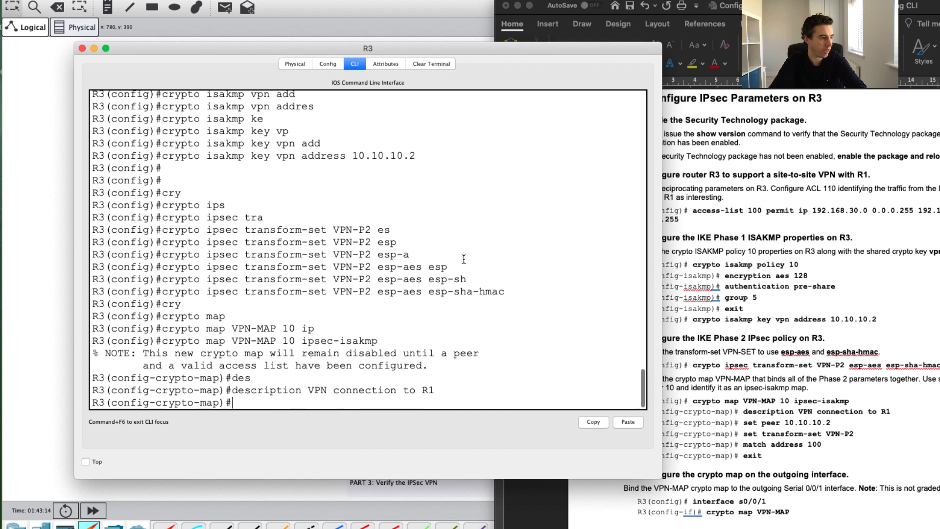
Step: Set the crypto map peer to 10.10.10.2
text(set)
key(Tab)
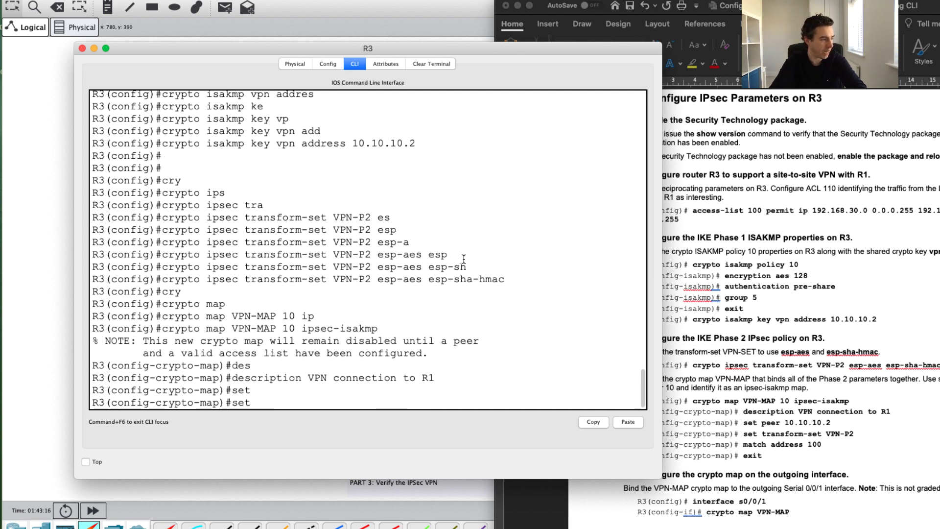
text(pe)
key(Tab)
text(10)
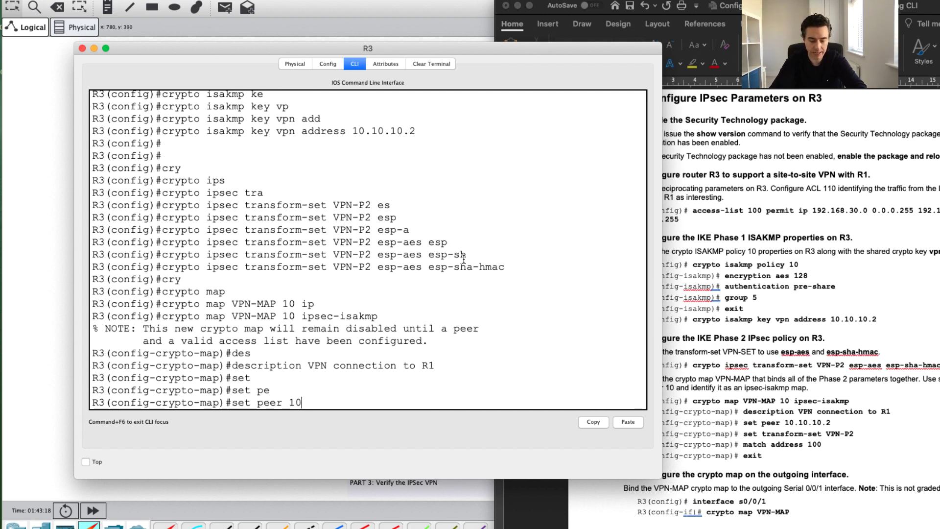
text(.10.)
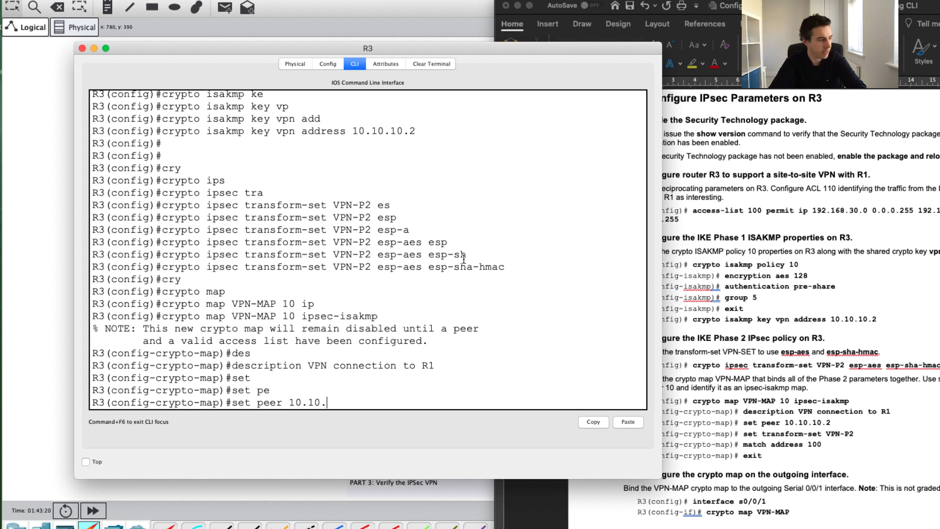
text(10.2)
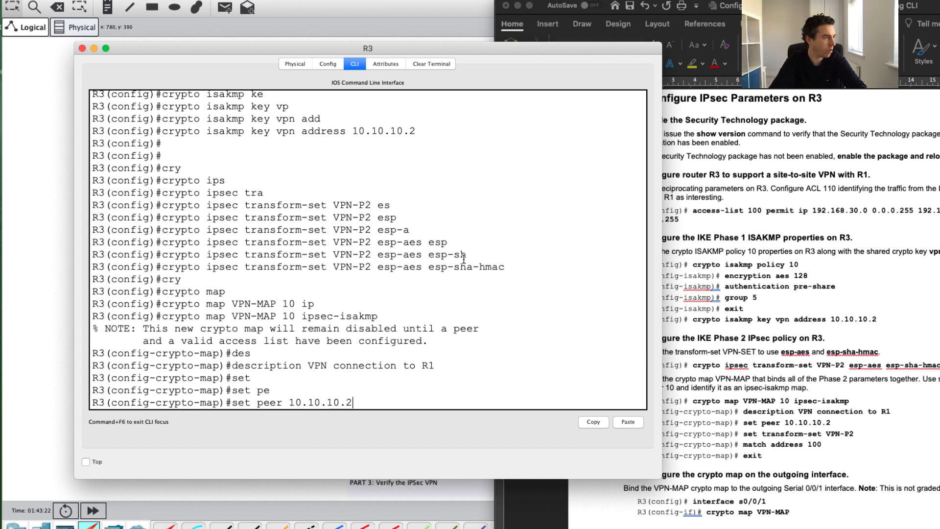
key(Return)
Step: Attach transform-set VPN-P2 to crypto map VPN-MAP
text(set)
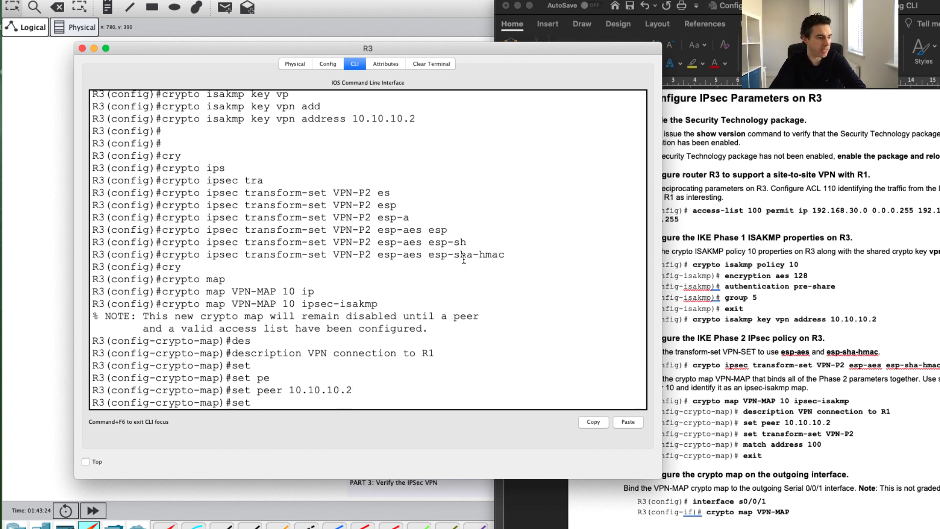
key(Tab)
text(trs)
key(Tab)
key(BackSpace)
key(BackSpace)
text(a)
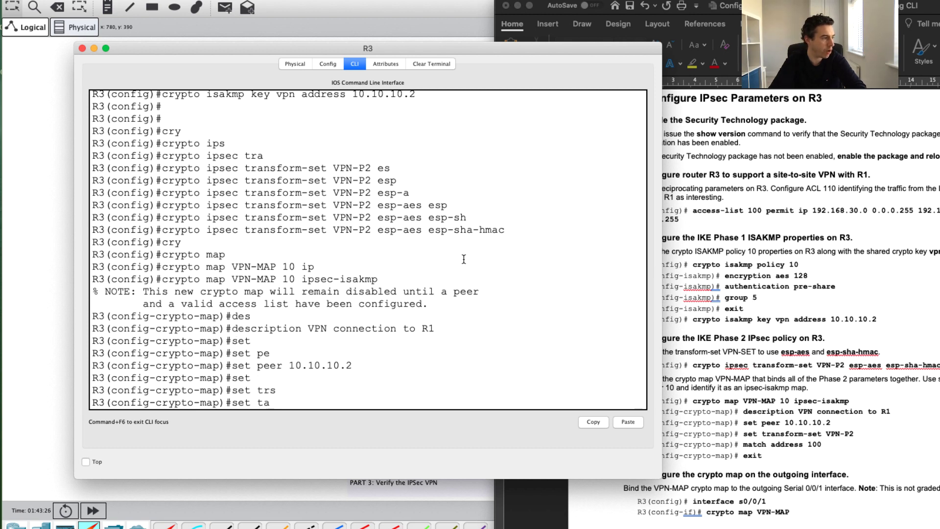
key(Tab)
key(BackSpace)
text(ran)
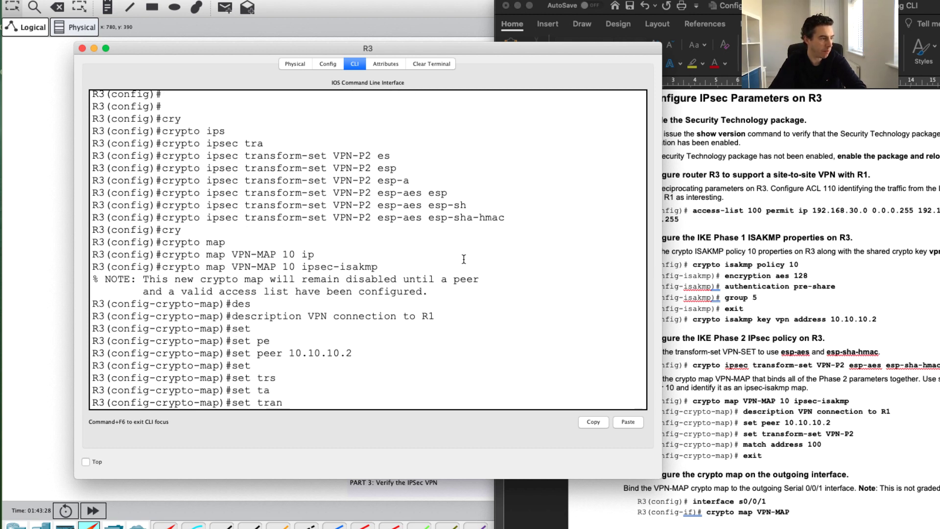
key(Tab)
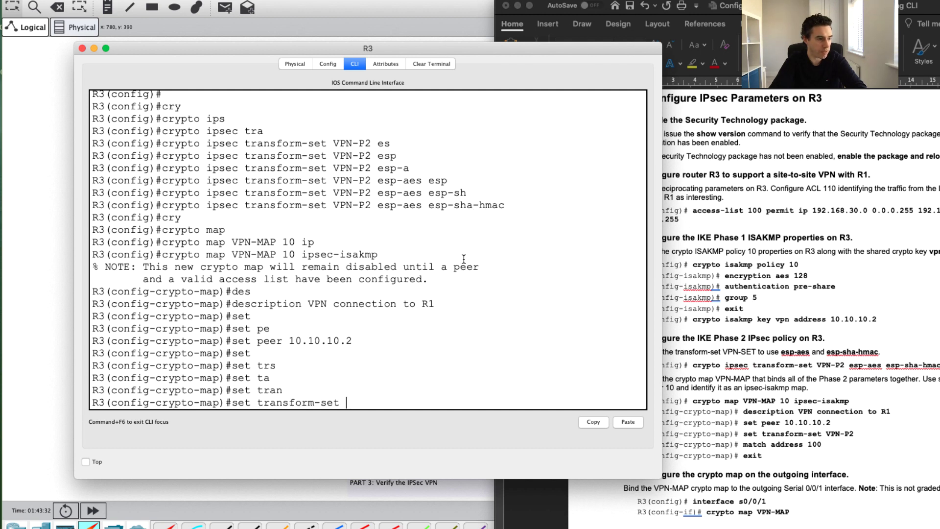
text(VP)
key(Tab)
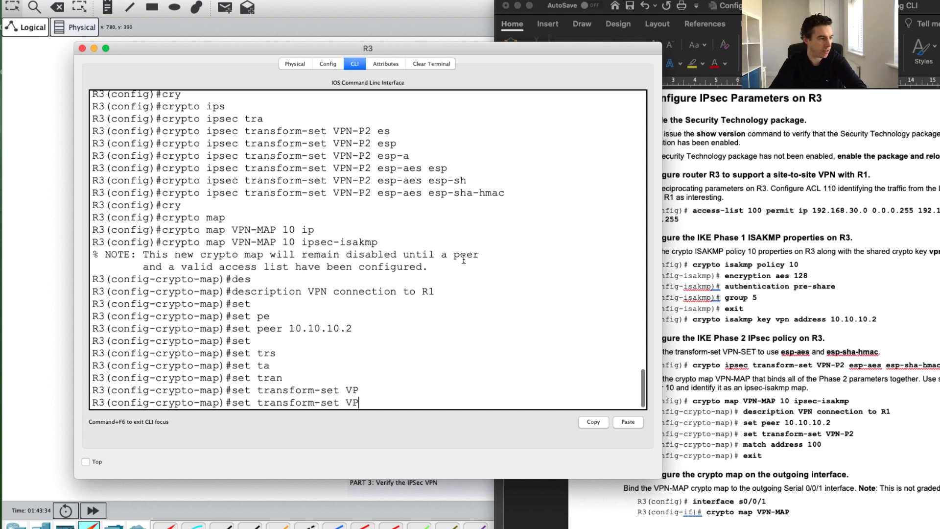
text(N-P2)
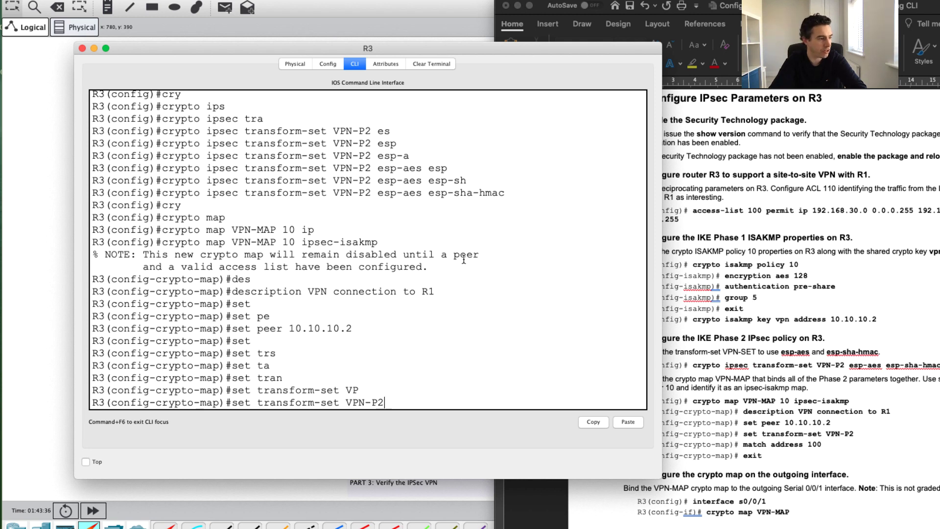
key(Return)
Step: Match access list 100 as interesting traffic and exit crypto map configuration
text(mat)
key(Tab)
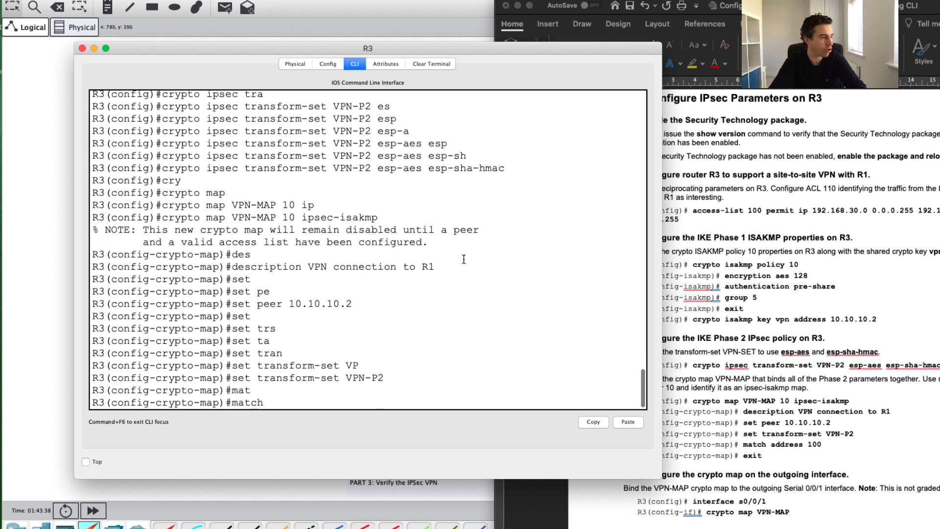
text(a)
key(Tab)
text(100)
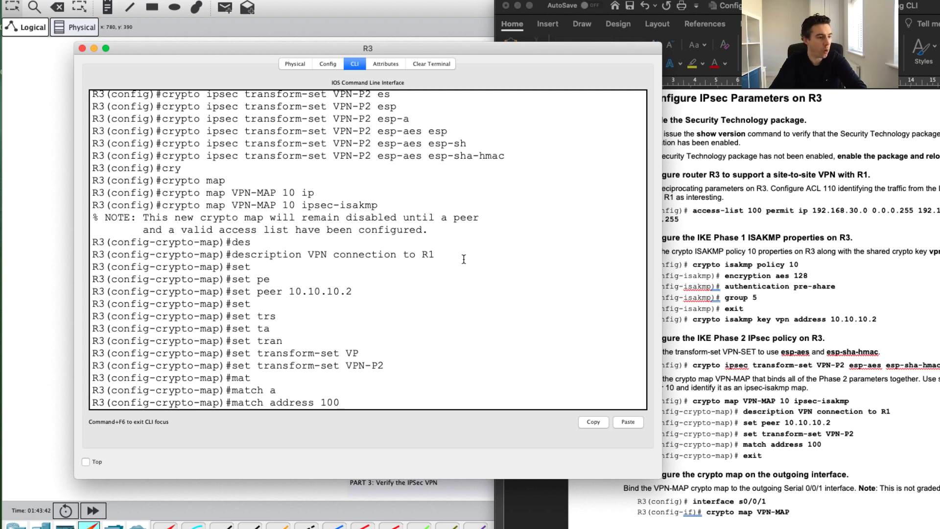
key(Return)
text(exit)
key(Return)
key(Return)
key(Return)
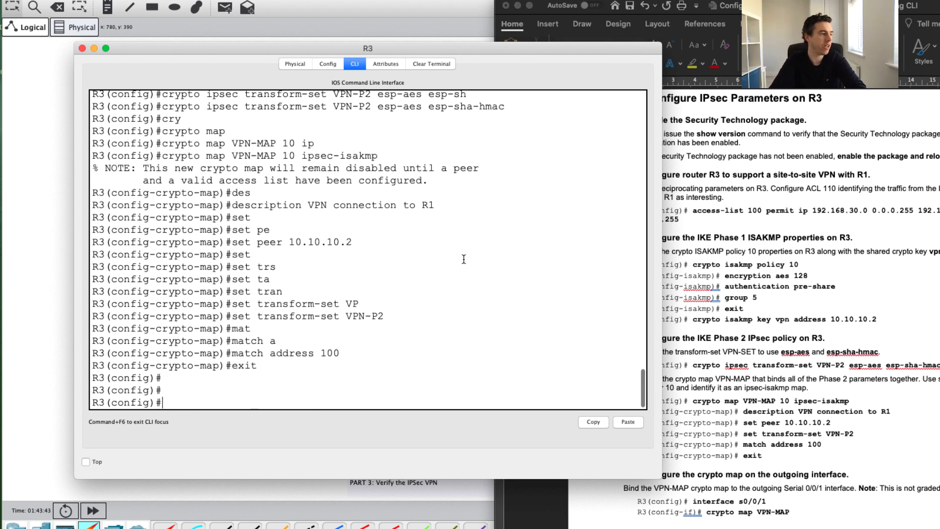
Step: Enter configuration mode for R3's Serial0/0/1 interface
text(int)
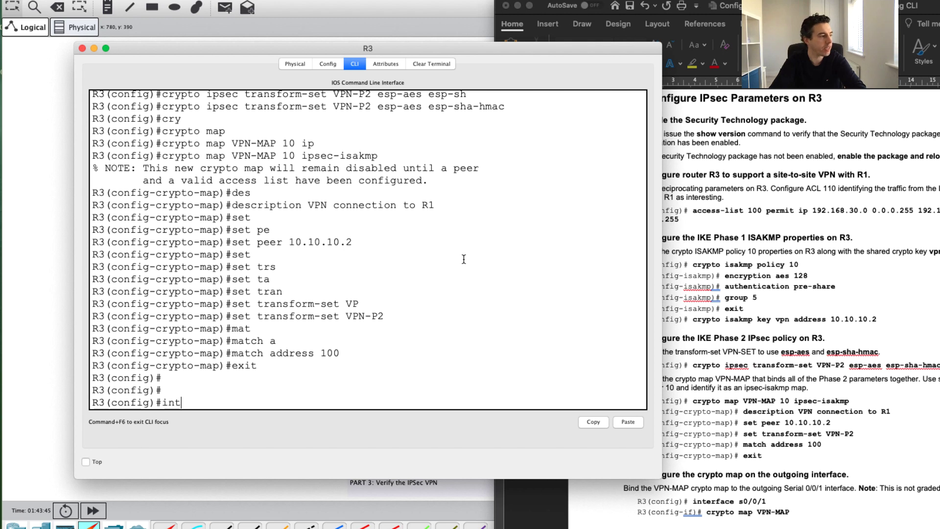
key(Tab)
text(s)
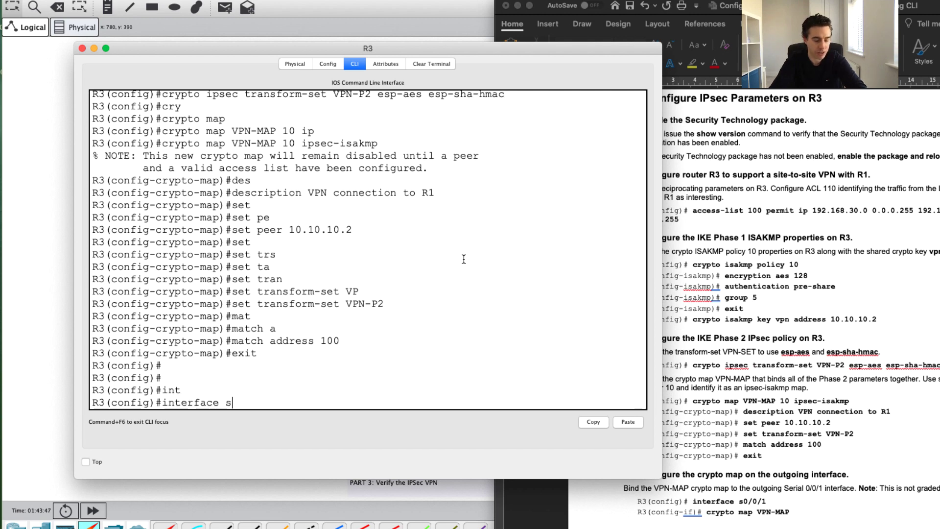
text(0)
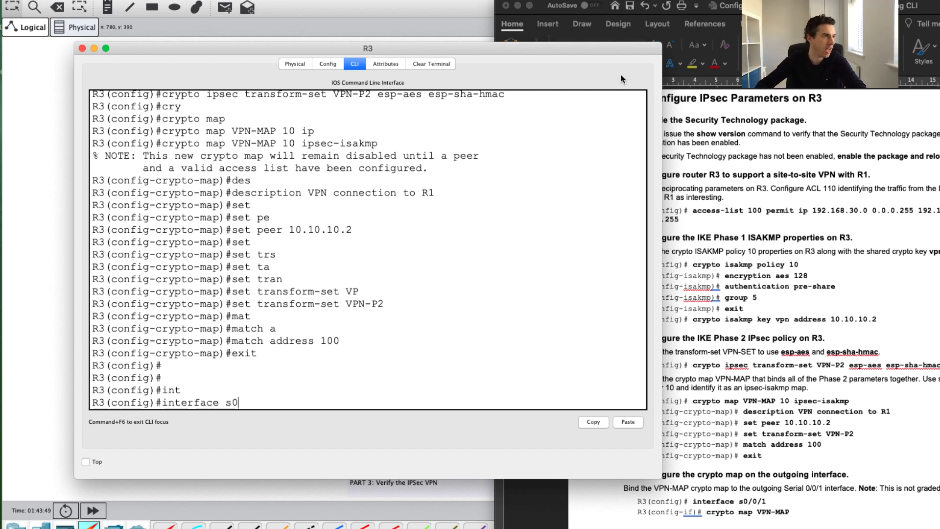
drag(495, 53, 524, 206)
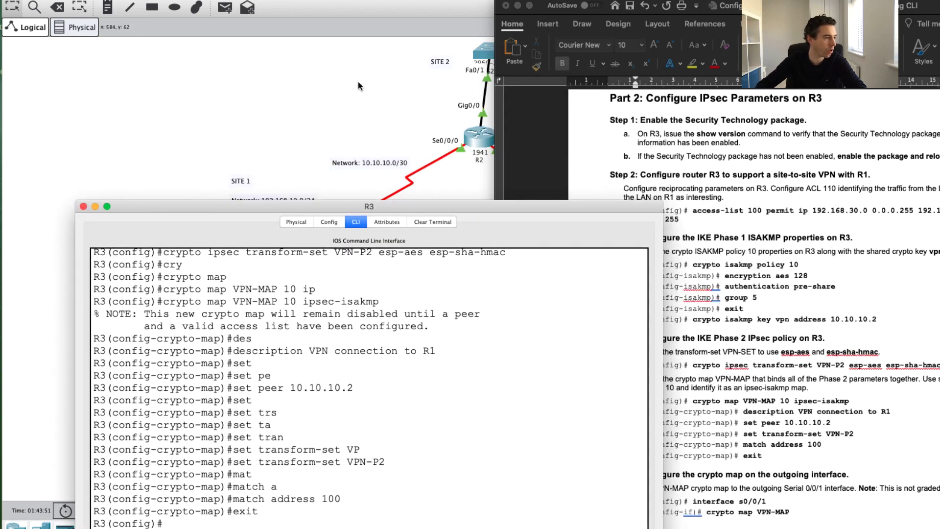
click(358, 81)
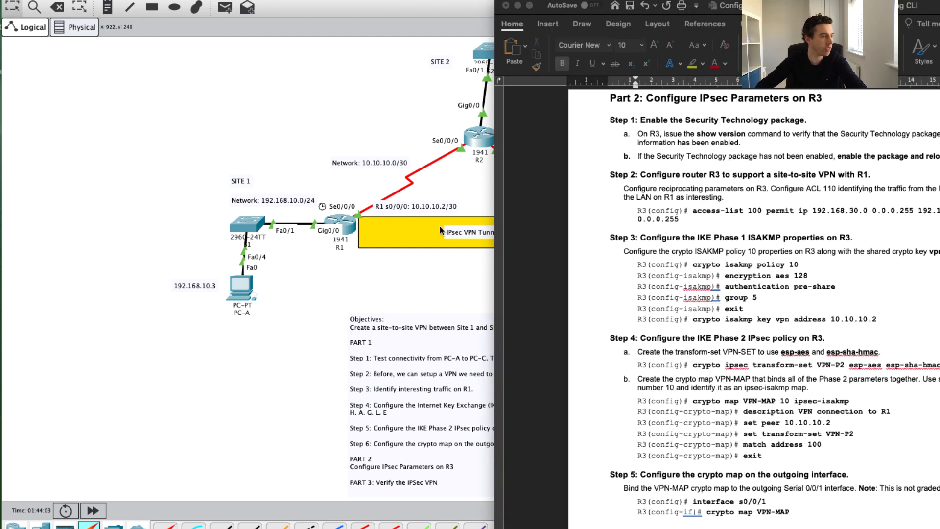
click(593, 228)
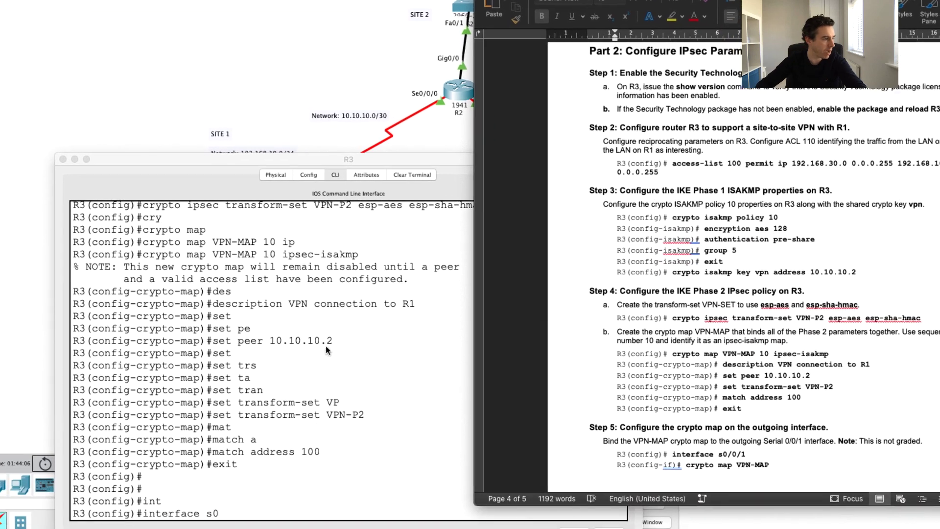
click(379, 381)
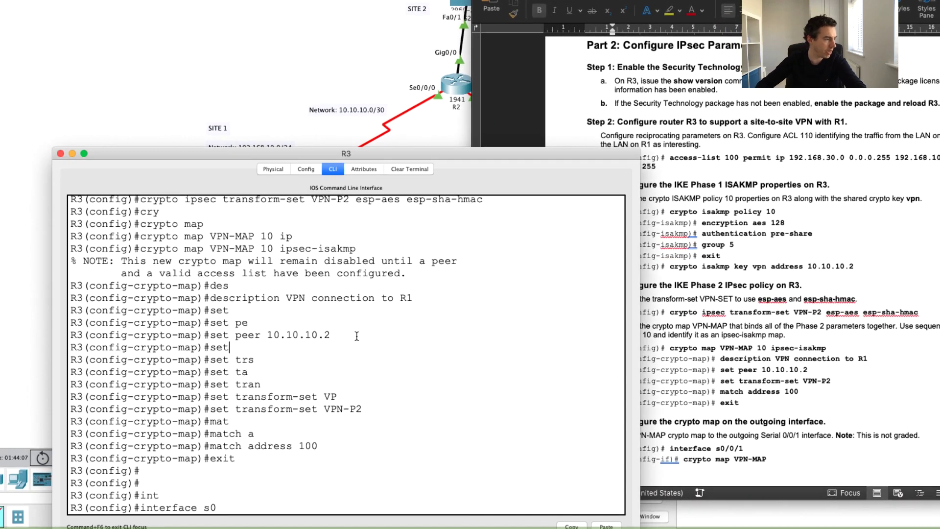
text(/)
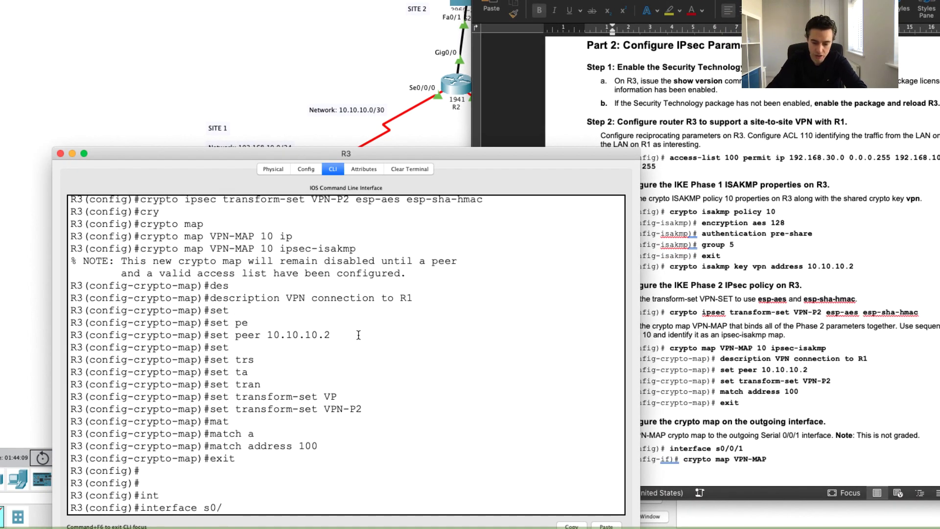
text(0/01)
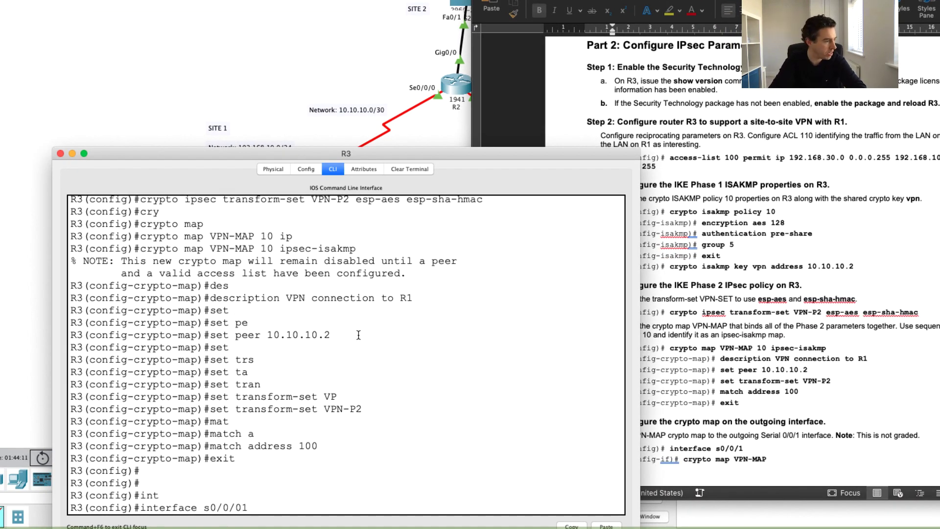
key(Return)
Step: Apply crypto map VPN-MAP to Serial0/0/1
text(cry)
key(Tab)
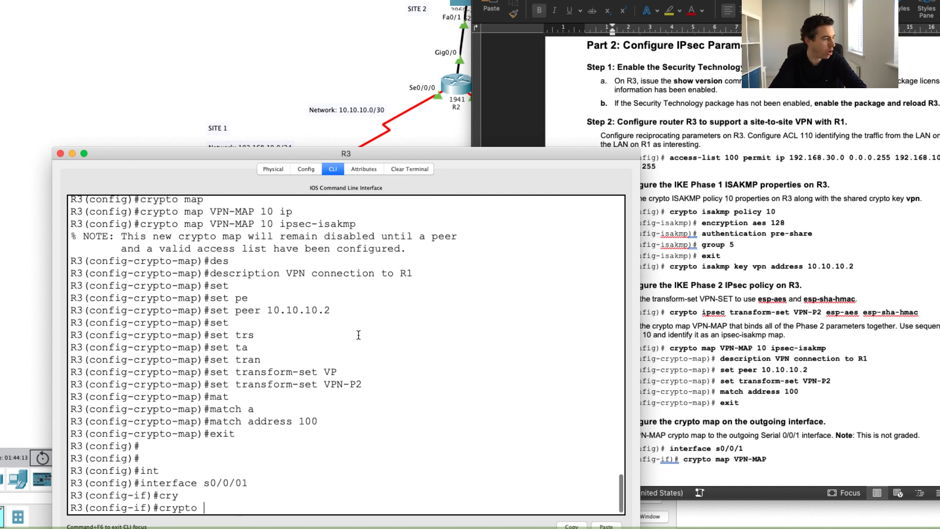
text(mpa)
key(Tab)
key(BackSpace)
key(BackSpace)
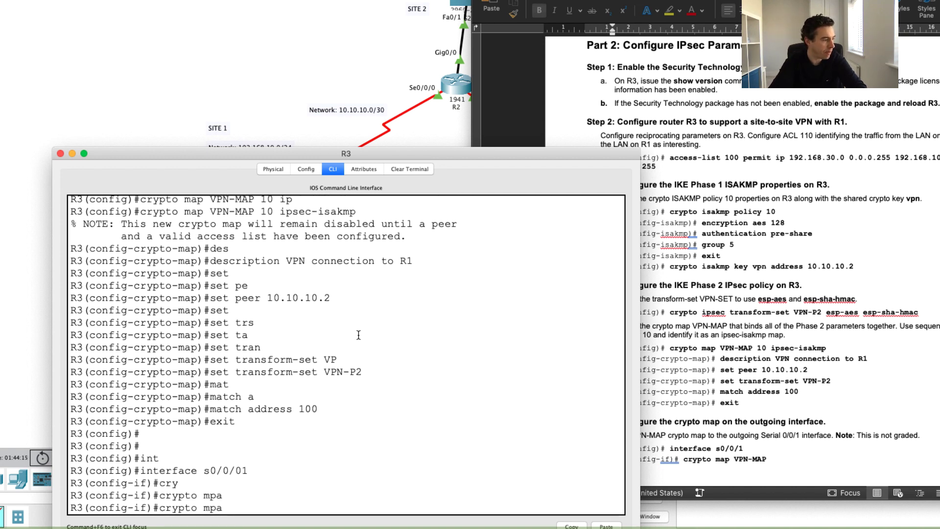
text(a)
key(Tab)
text(V)
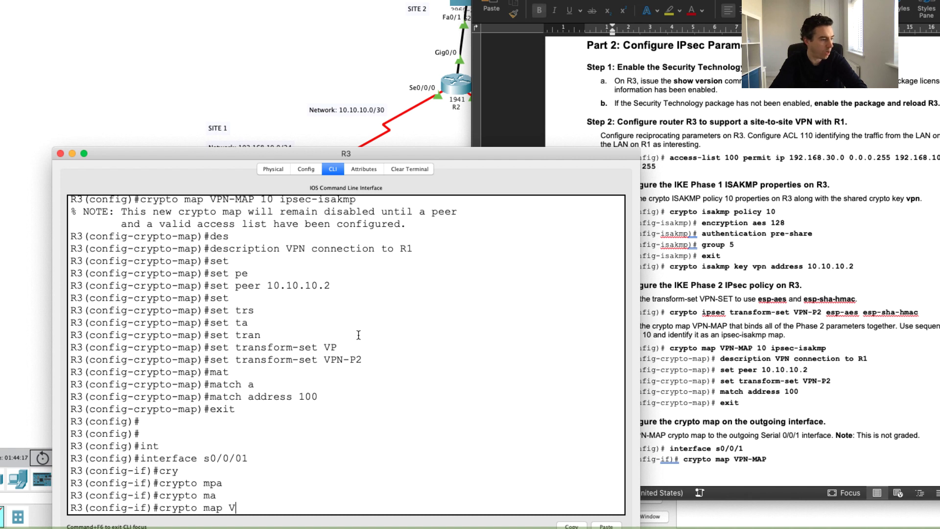
text(P)
key(Tab)
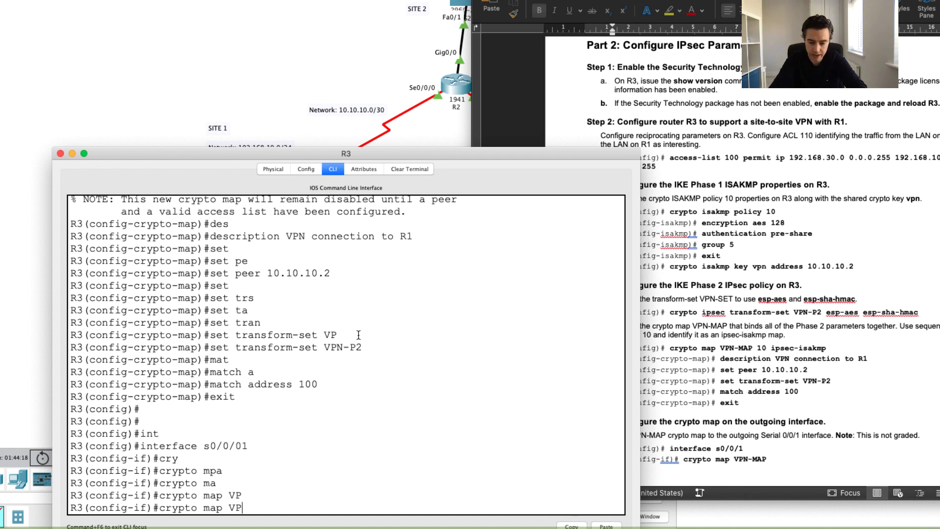
text(N-M)
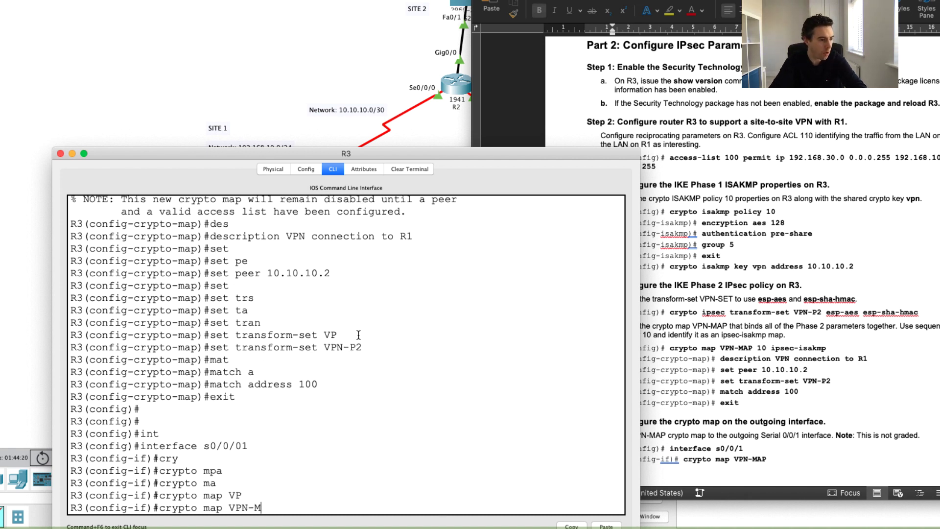
text(AP)
key(Return)
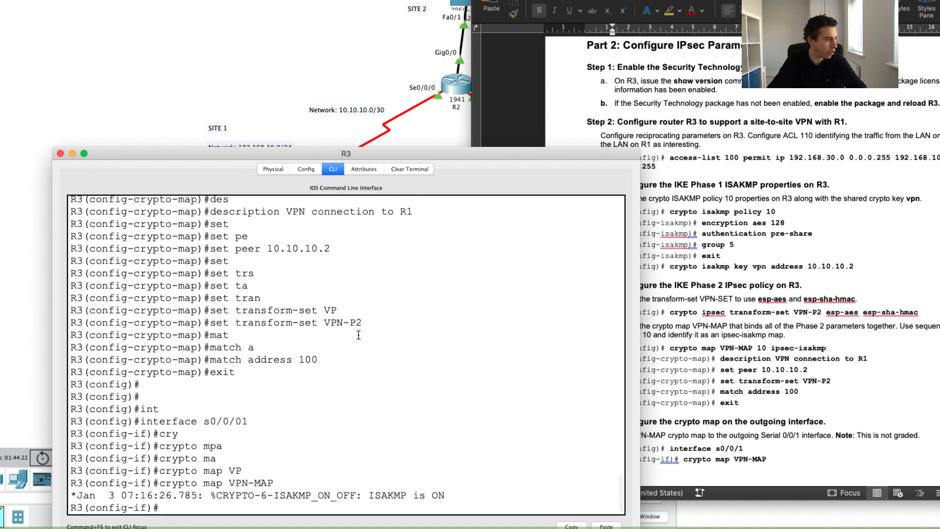
Step: Bring the network topology with R1, R3 and the VPN link into view
key(Return)
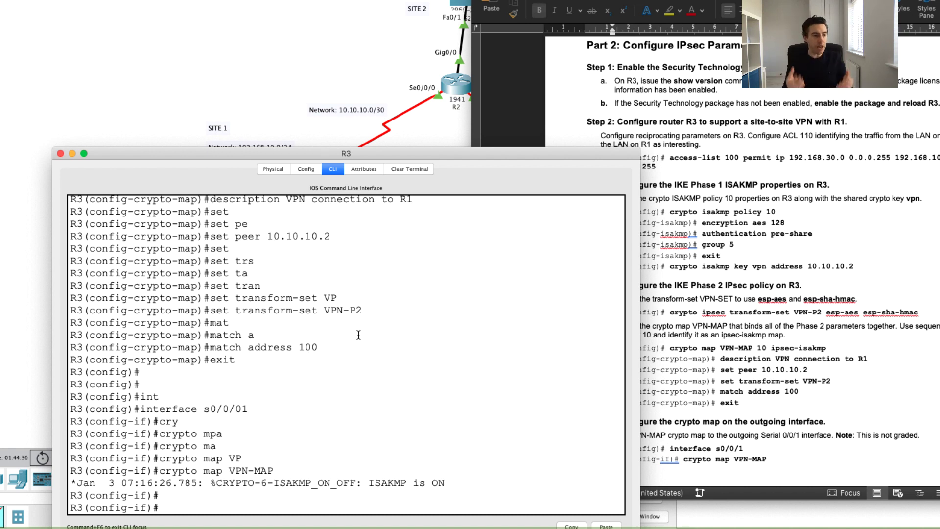
scroll(776, 316, down, 10)
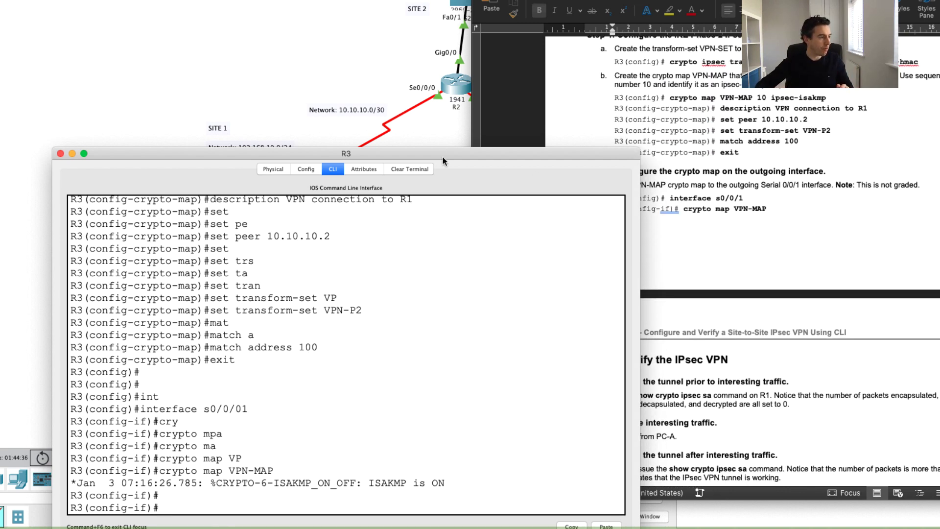
click(286, 75)
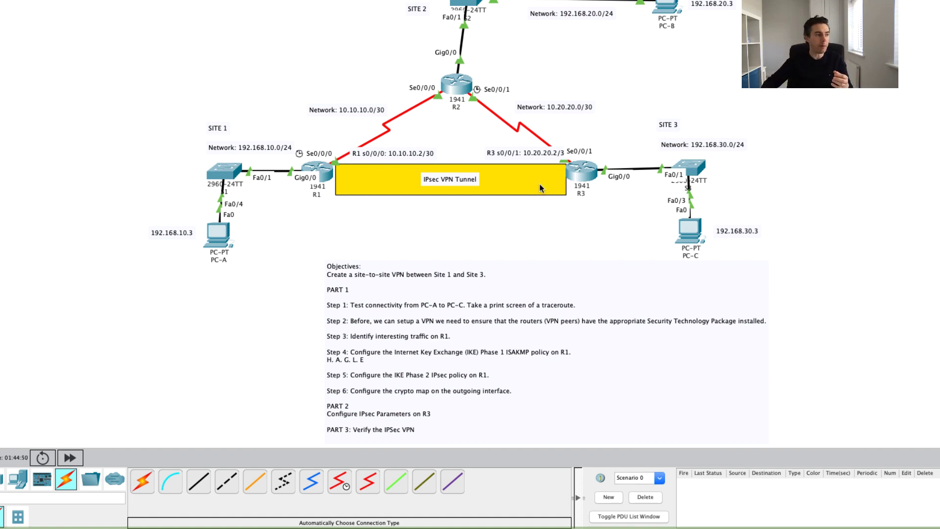
mouse_move(579, 180)
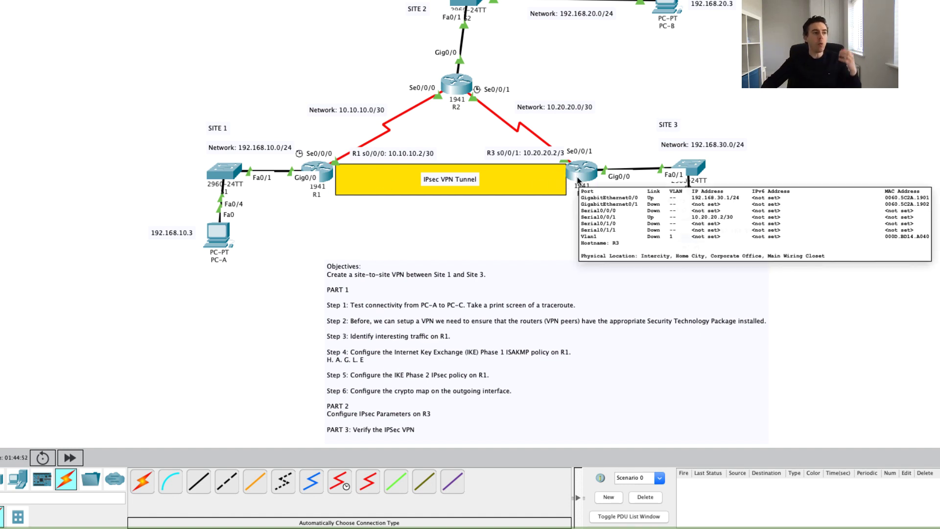